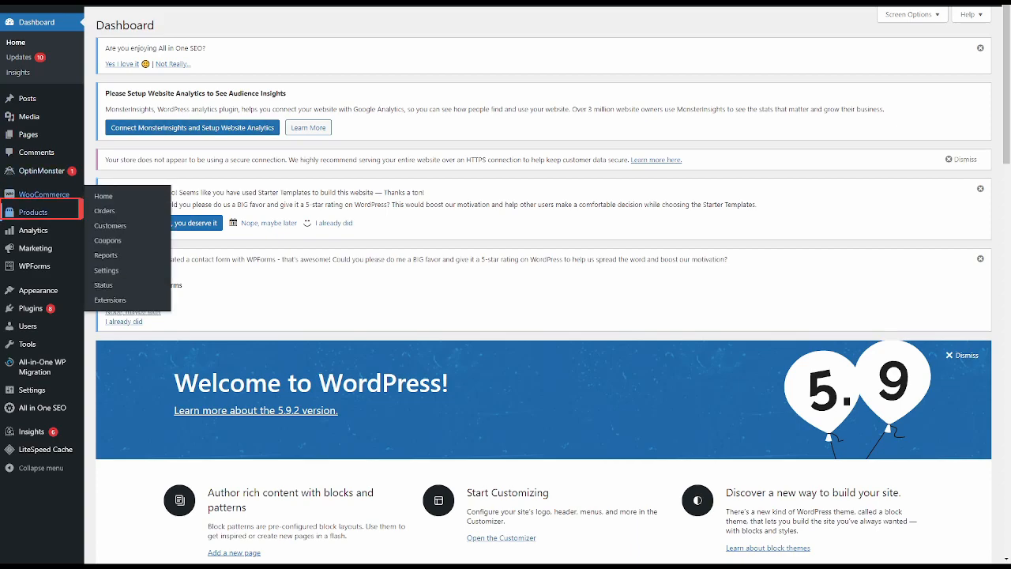
# - Open the list of all store products and look through its entries
pyautogui.moveTo(34, 212)
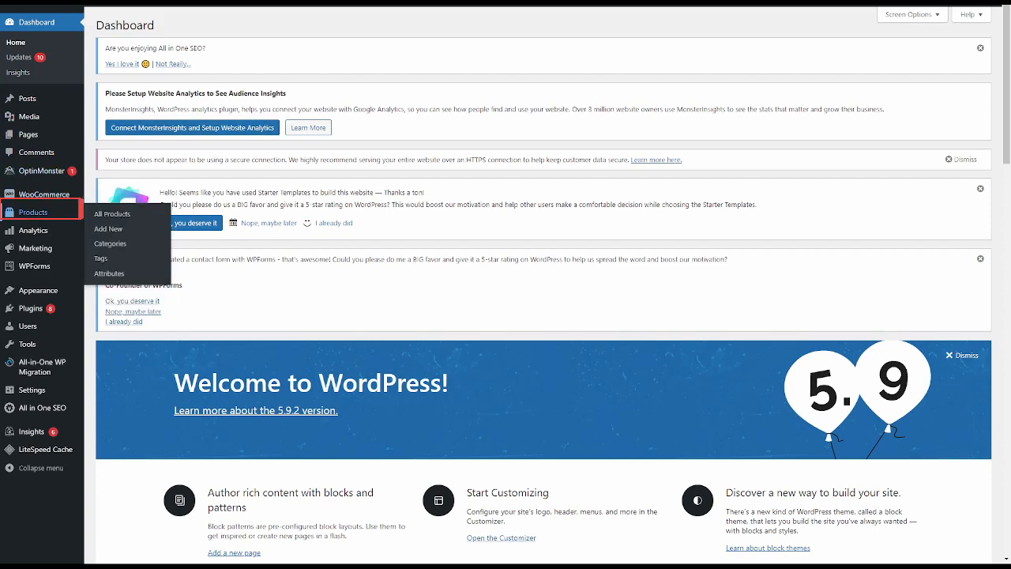
pyautogui.click(41, 220)
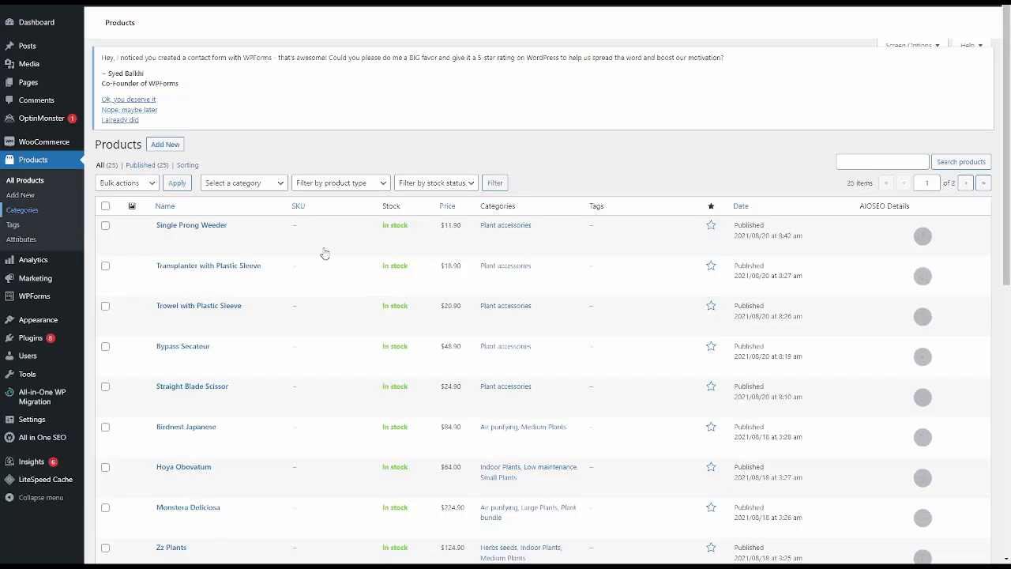
pyautogui.scroll(-3, 437, 254)
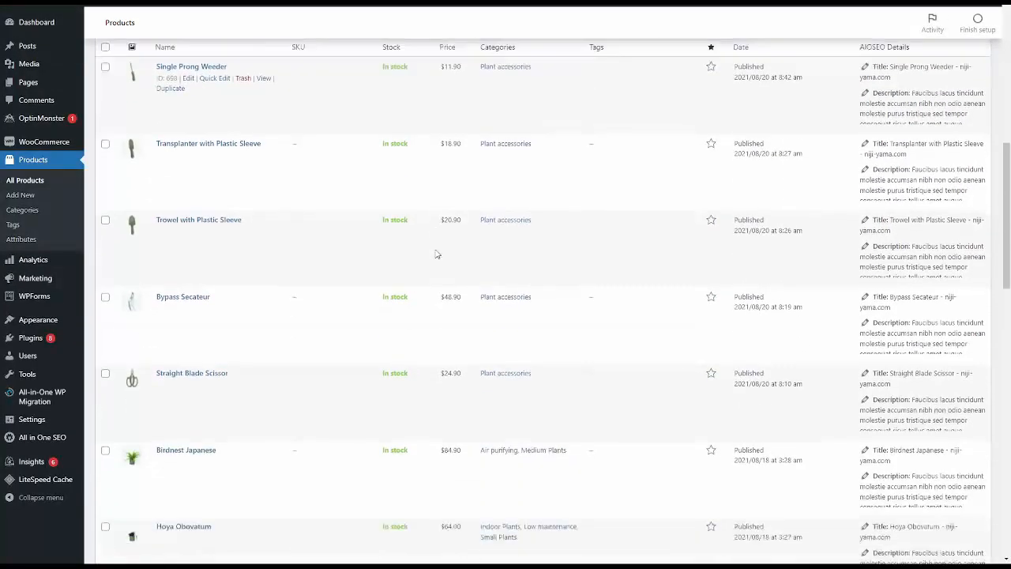
pyautogui.scroll(-1, 436, 254)
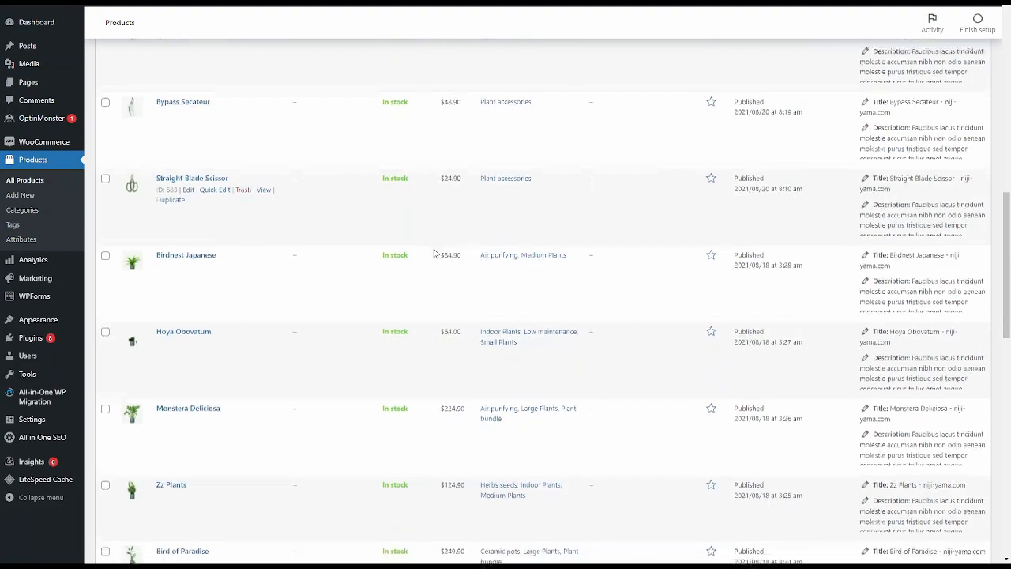
pyautogui.scroll(-2, 435, 253)
pyautogui.scroll(-3, 434, 251)
pyautogui.scroll(8, 434, 249)
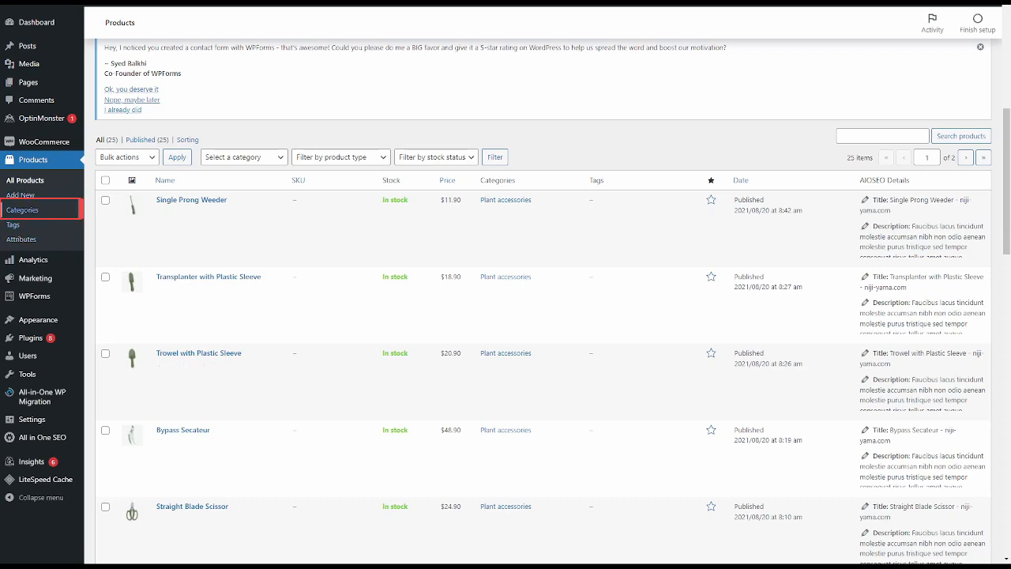
# - Add a product category named Shirts with Clothing as its parent category
pyautogui.click(32, 219)
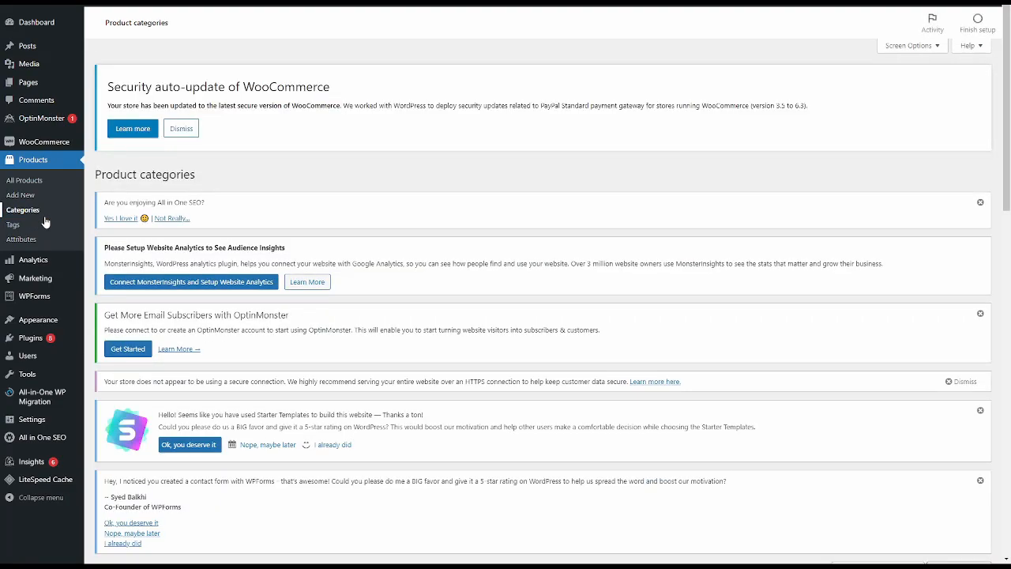
pyautogui.scroll(-10, 390, 347)
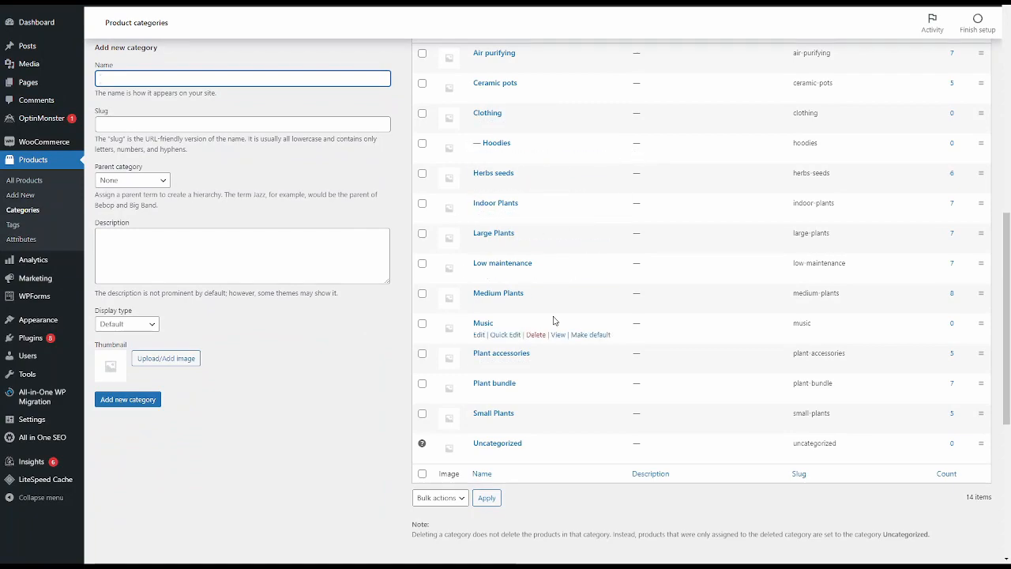
pyautogui.scroll(2, 488, 370)
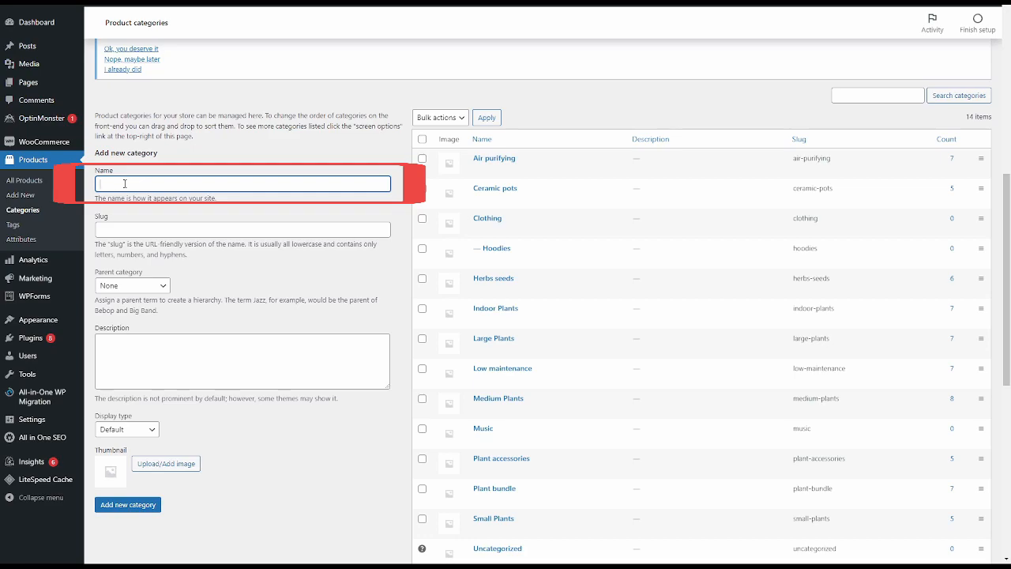
pyautogui.write('rts')
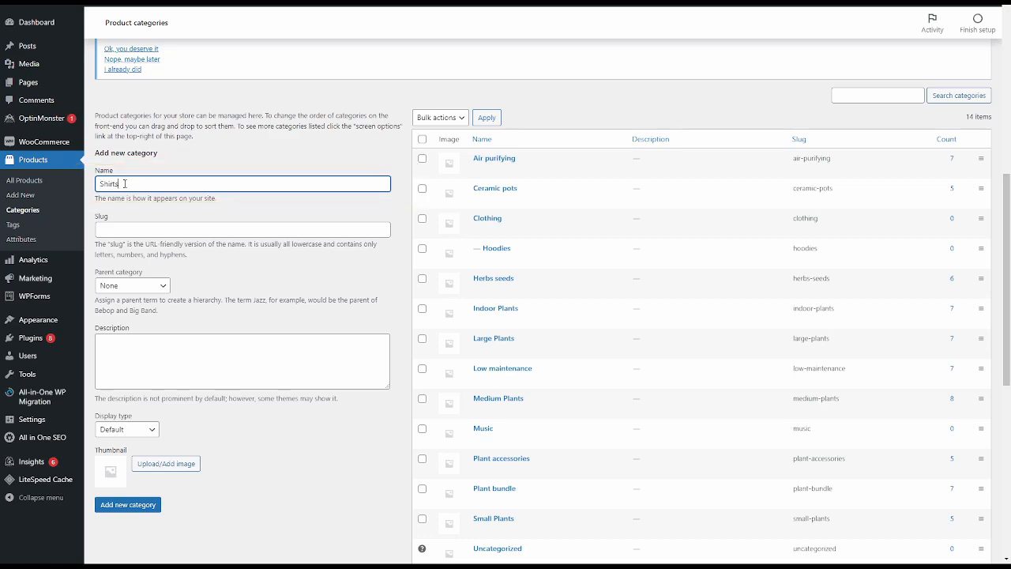
pyautogui.click(148, 286)
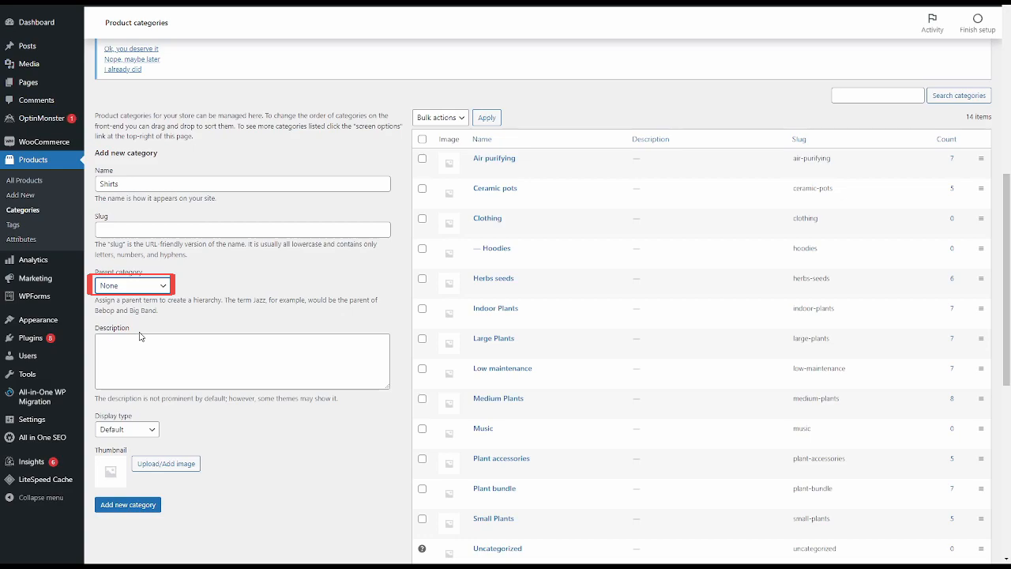
pyautogui.click(137, 335)
pyautogui.click(140, 506)
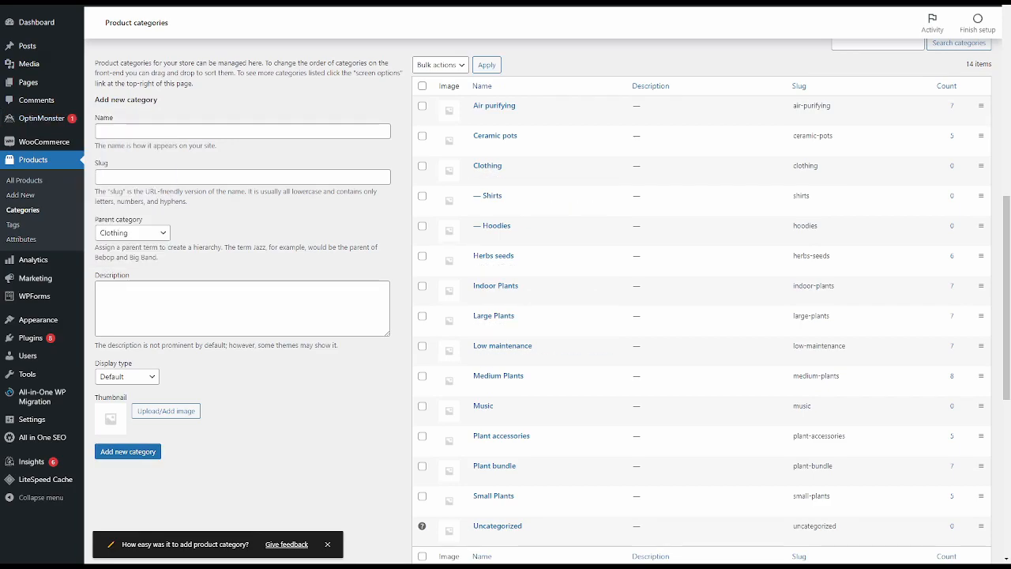
# - Add a product category named Trees with the parent category set to None
pyautogui.click(221, 134)
pyautogui.write('T')
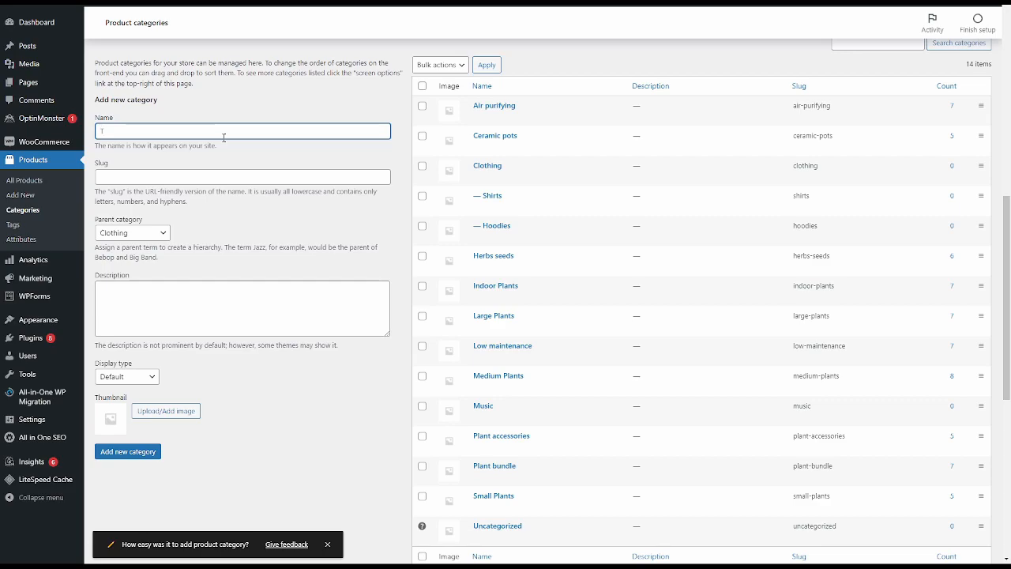
pyautogui.write('rees')
pyautogui.press('Tab')
pyautogui.press('Tab')
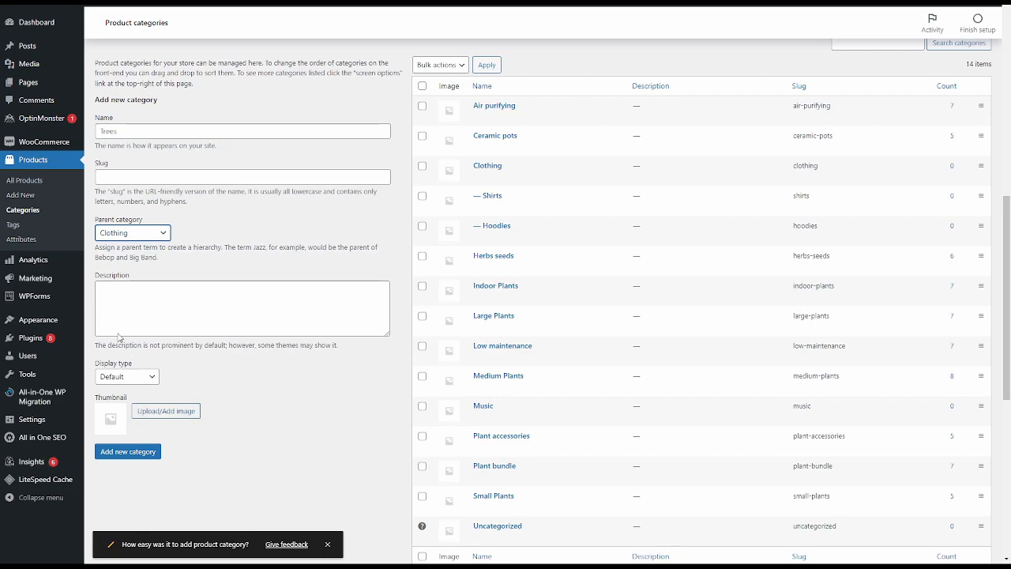
pyautogui.hotkey('shift', 'Tab')
pyautogui.click(156, 235)
pyautogui.click(139, 251)
pyautogui.click(138, 452)
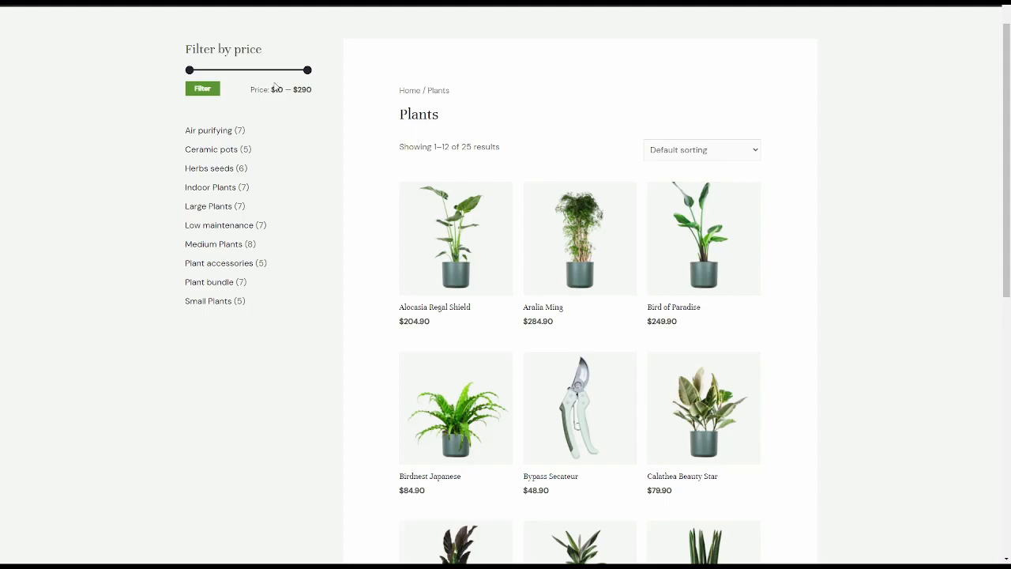
# - View the products in the Herbs seeds category on the storefront's Plants page
pyautogui.click(229, 173)
pyautogui.scroll(-2, 607, 327)
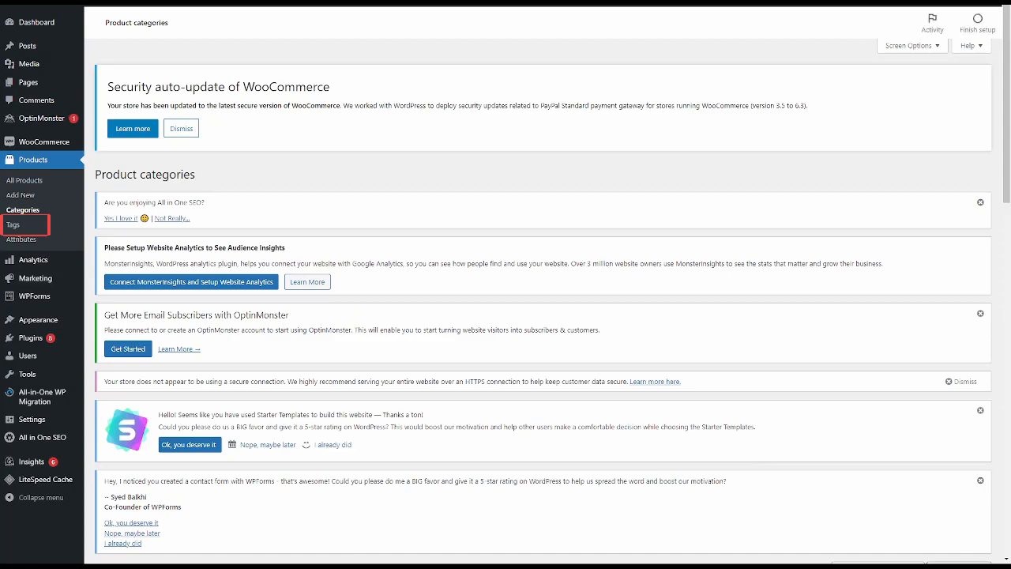
# - Open the product tags page and add a tag named Fruit Tree
pyautogui.click(11, 227)
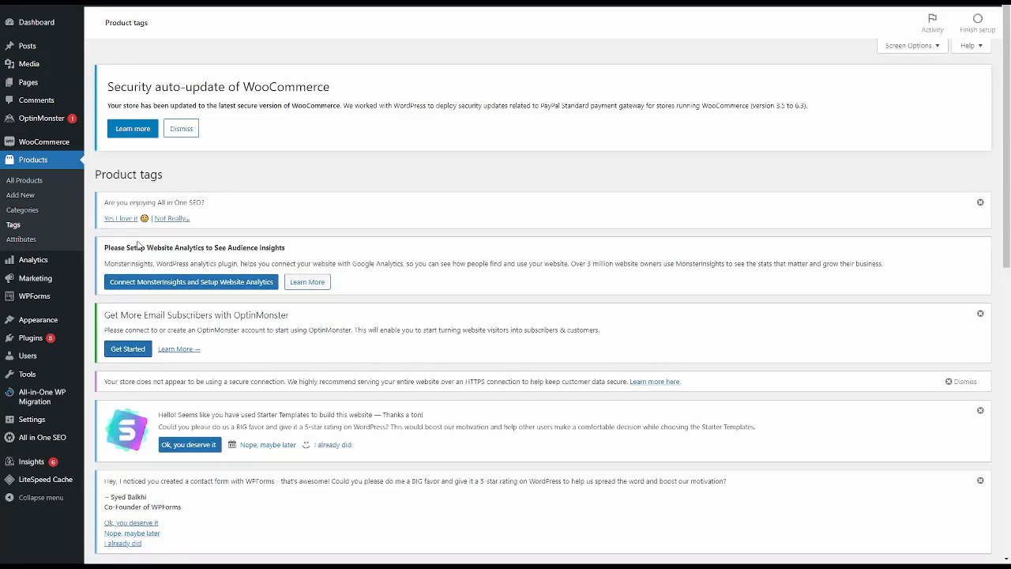
pyautogui.scroll(-3, 138, 245)
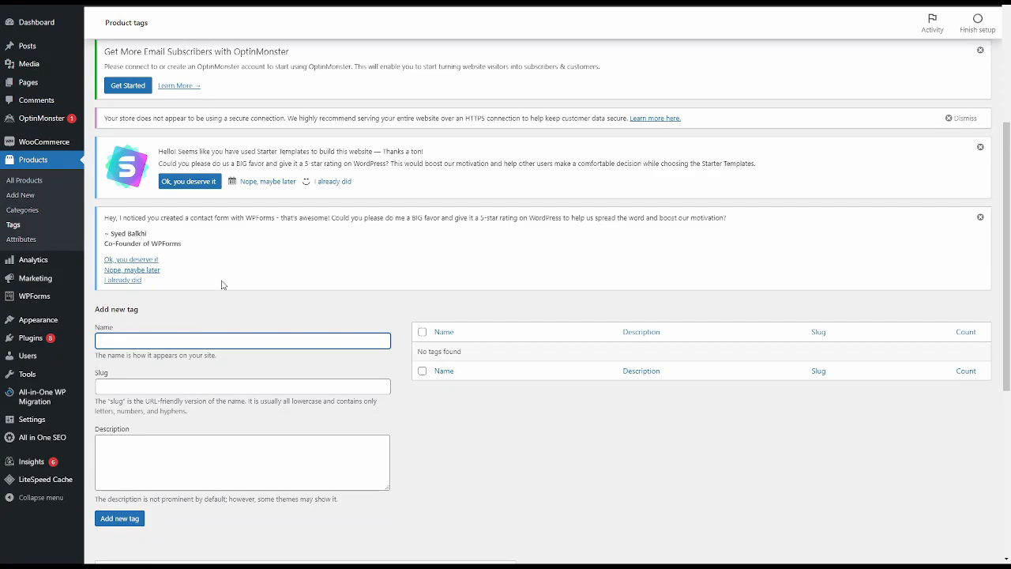
pyautogui.scroll(-2, 315, 320)
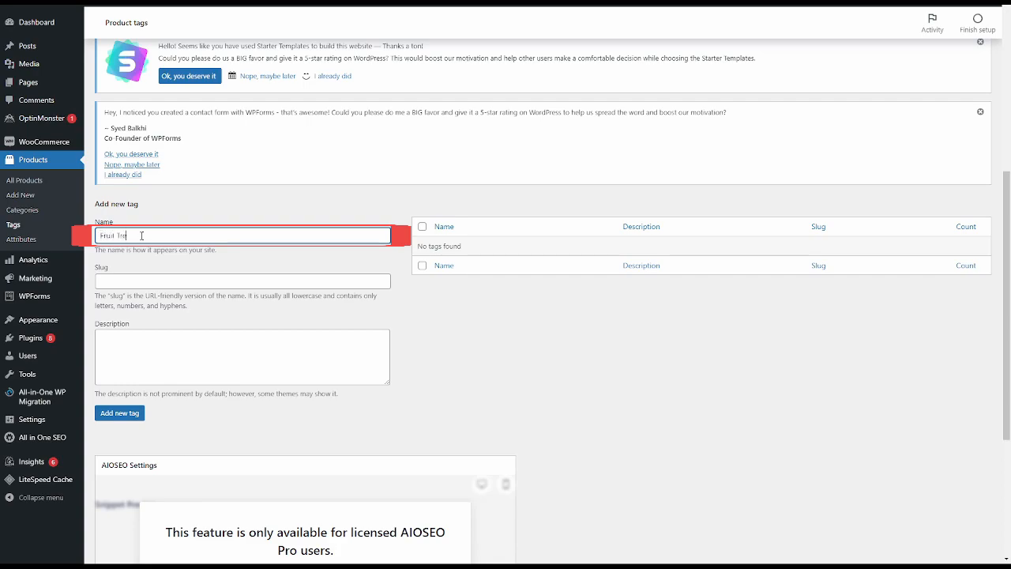
pyautogui.write('e')
pyautogui.click(134, 414)
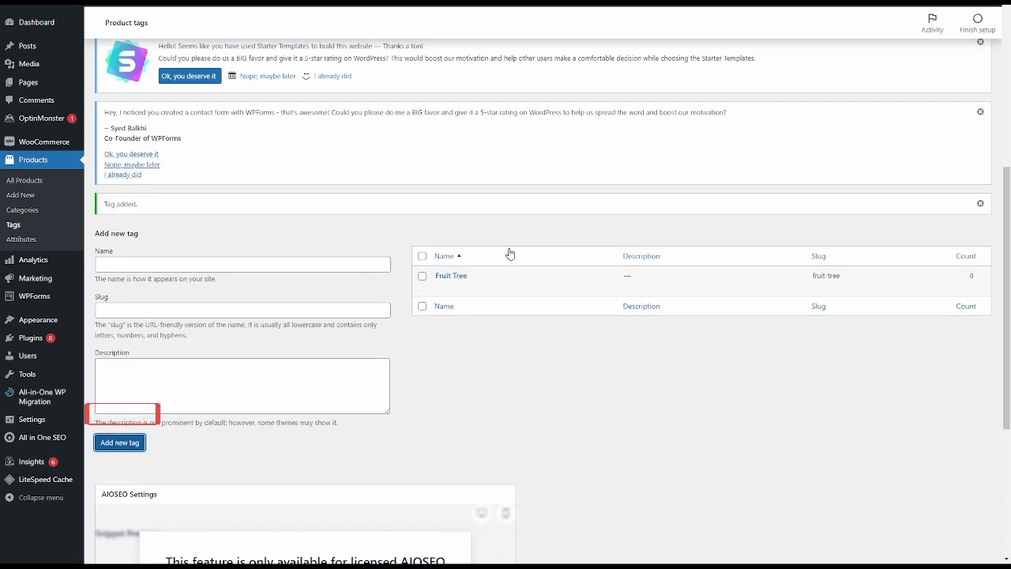
# - Add a second product tag named Baseball Cap
pyautogui.click(191, 257)
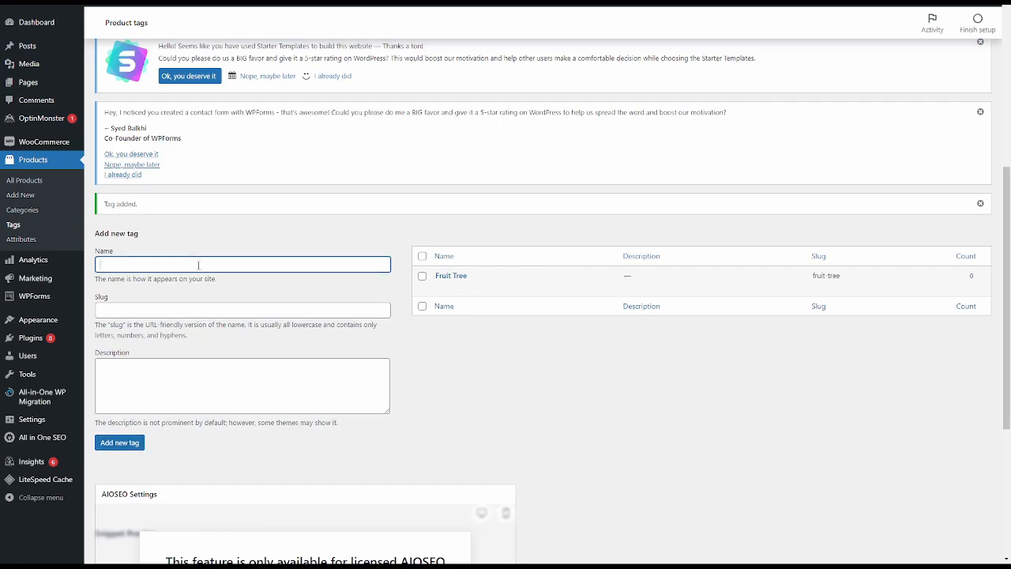
pyautogui.write('Baseball Cap')
pyautogui.click(118, 443)
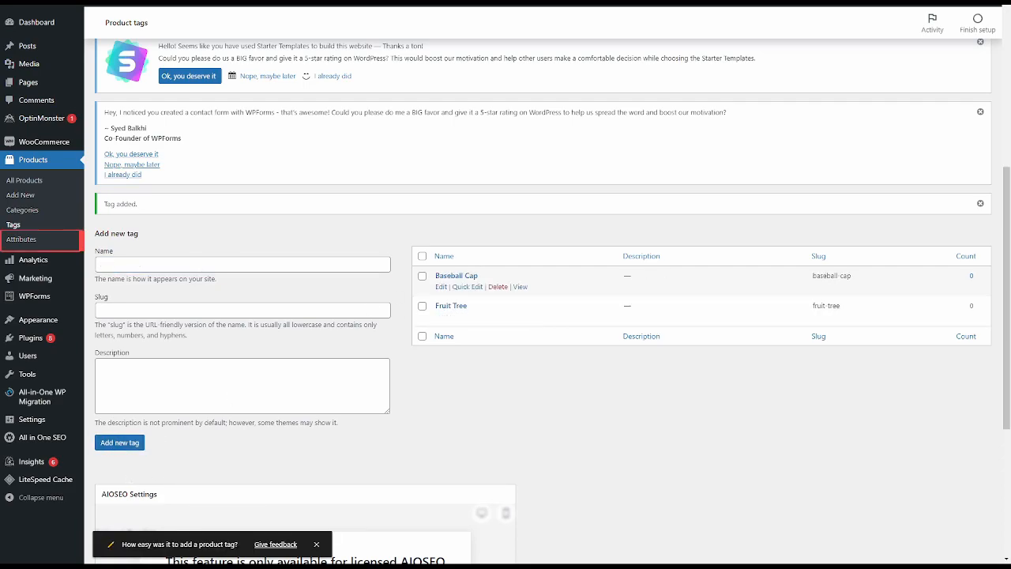
# - Open the product attributes page and add an attribute named Size
pyautogui.click(4, 238)
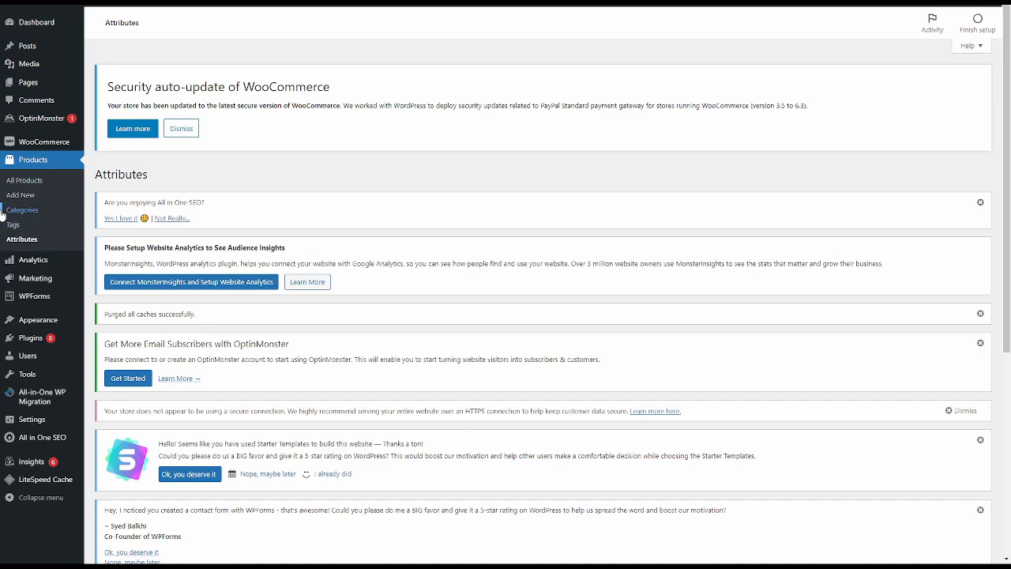
pyautogui.scroll(-5, 320, 397)
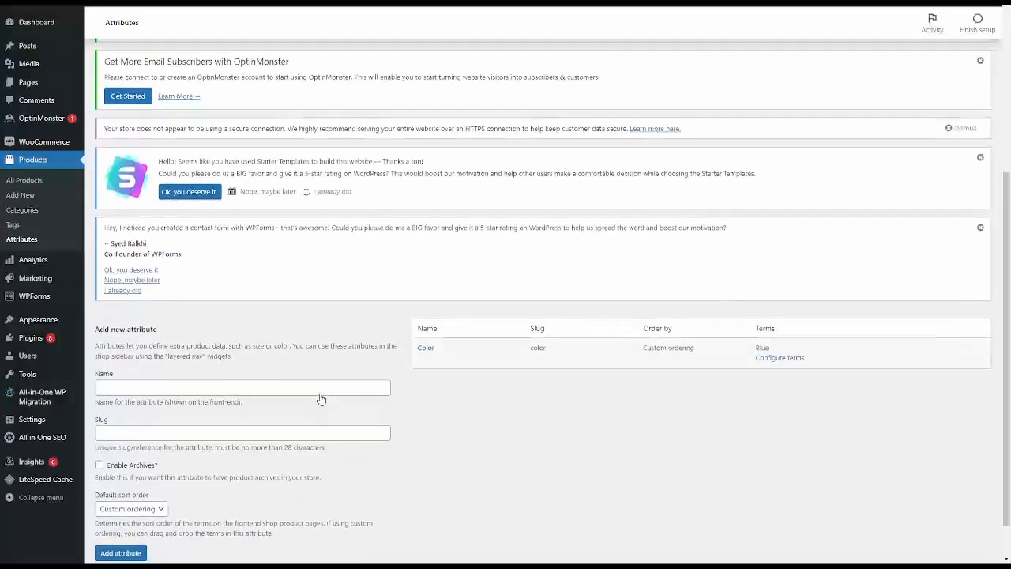
pyautogui.click(141, 341)
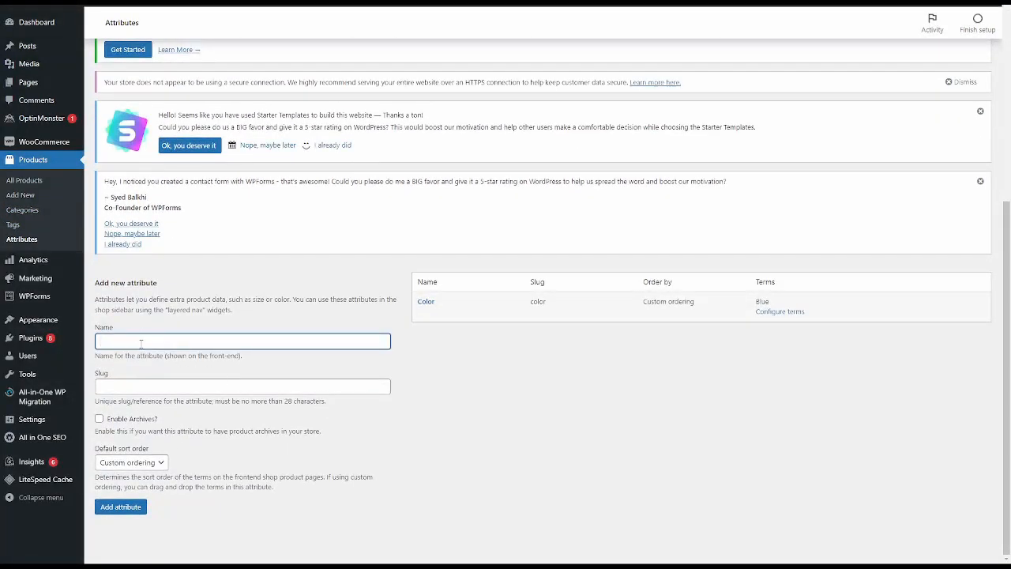
pyautogui.write('Size')
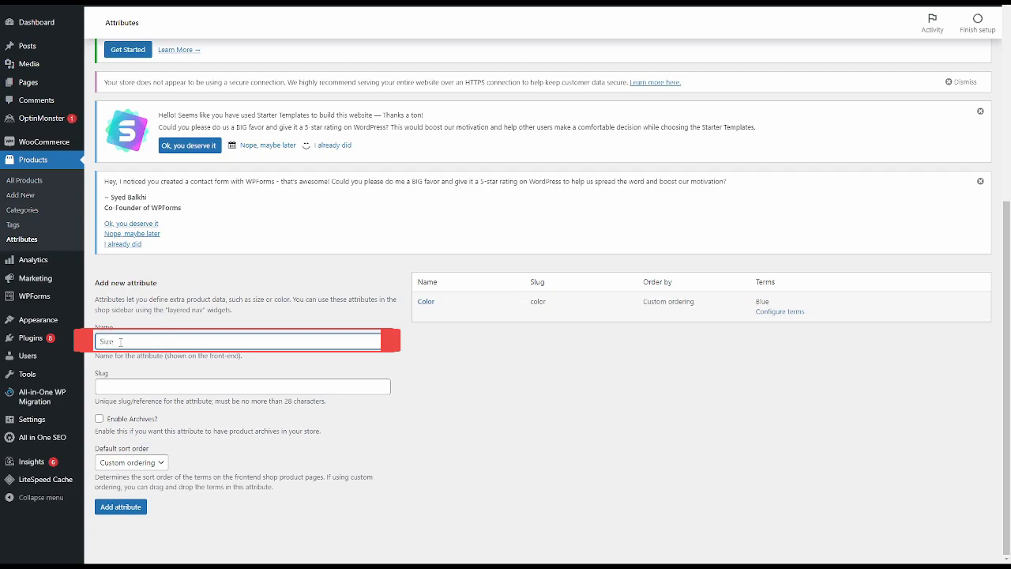
pyautogui.click(122, 513)
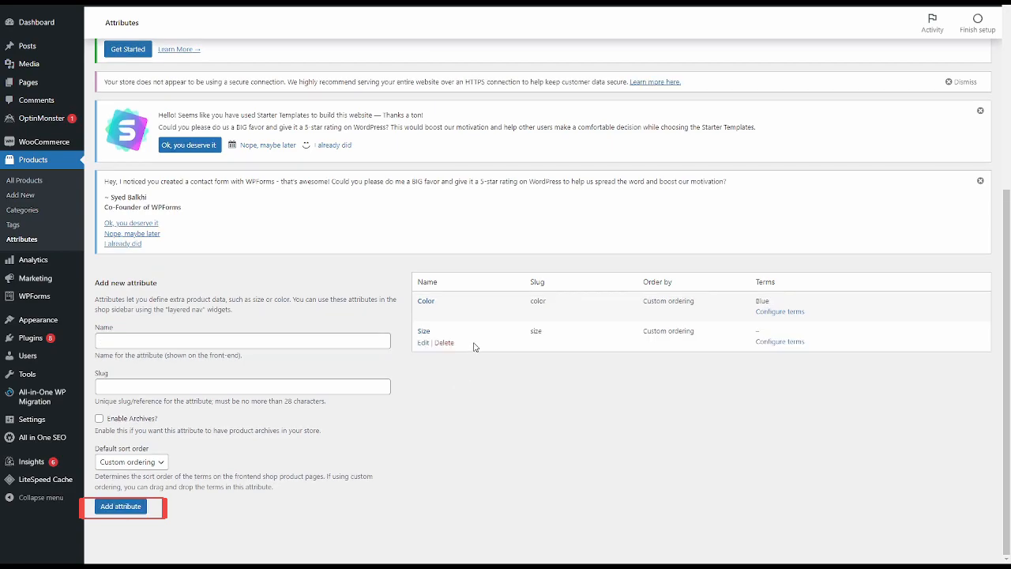
# - Configure the terms of the Size attribute by adding Small, Medium and Large
pyautogui.click(779, 342)
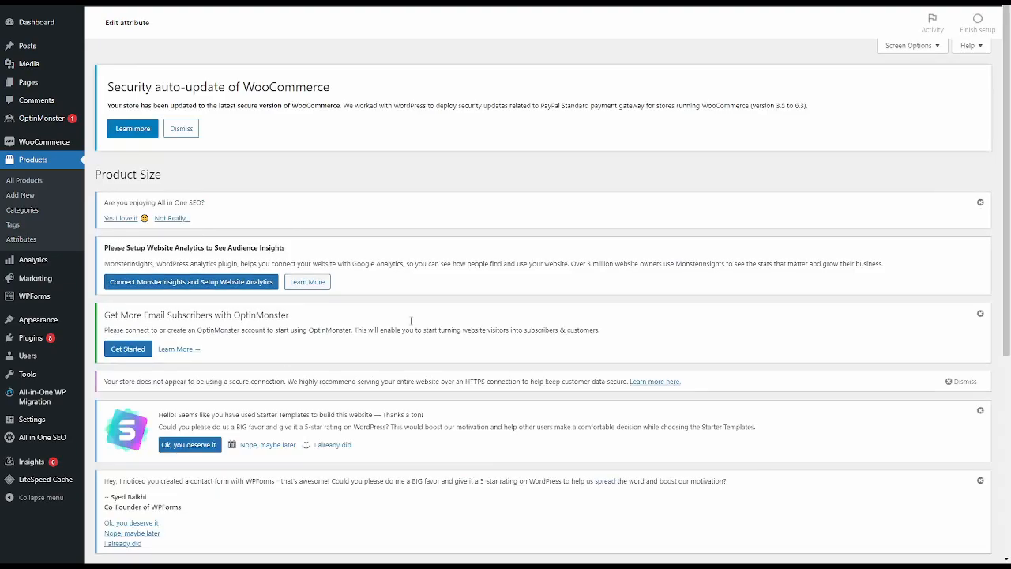
pyautogui.scroll(-5, 418, 324)
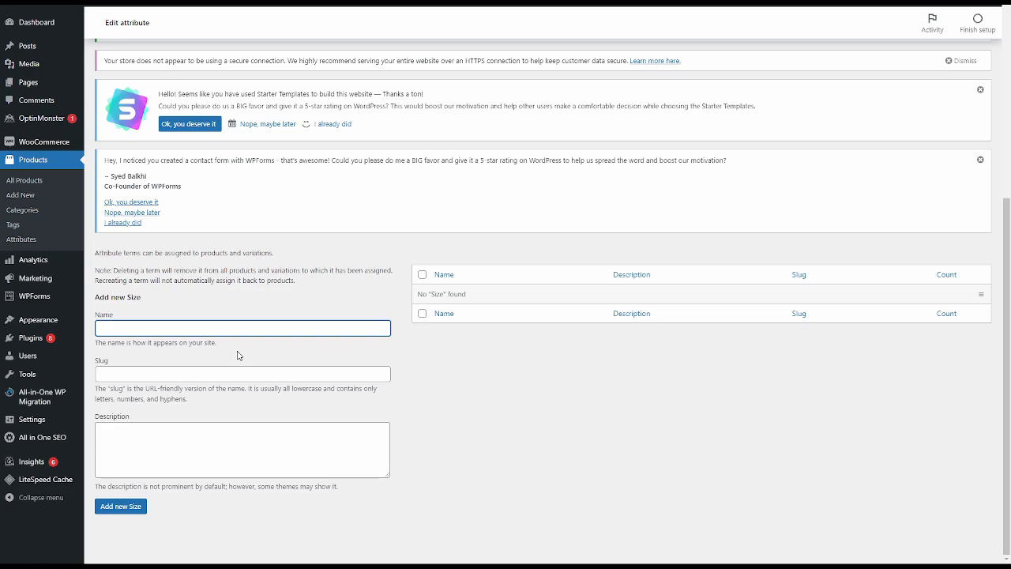
pyautogui.write('SD')
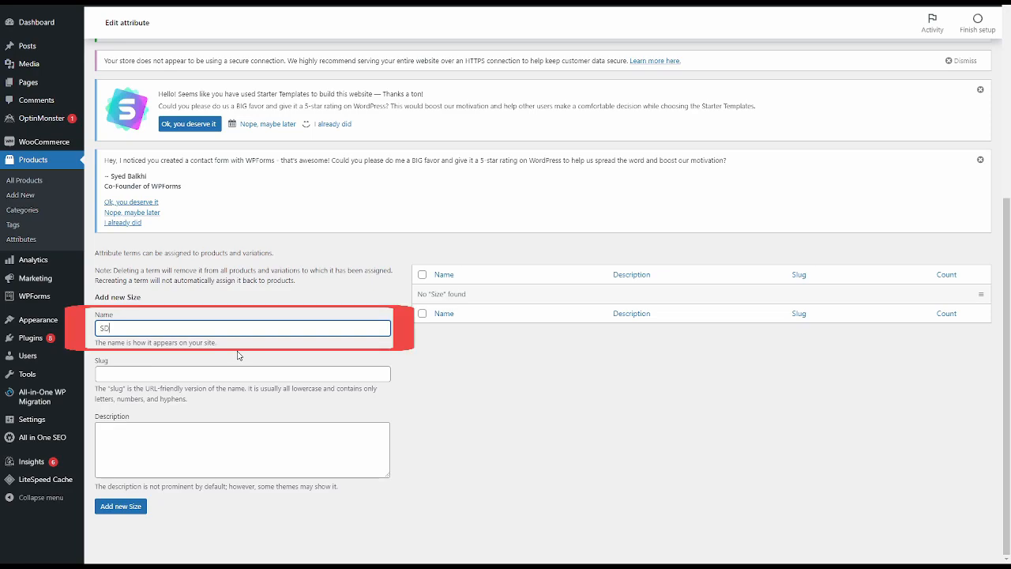
pyautogui.write('all')
pyautogui.press('Return')
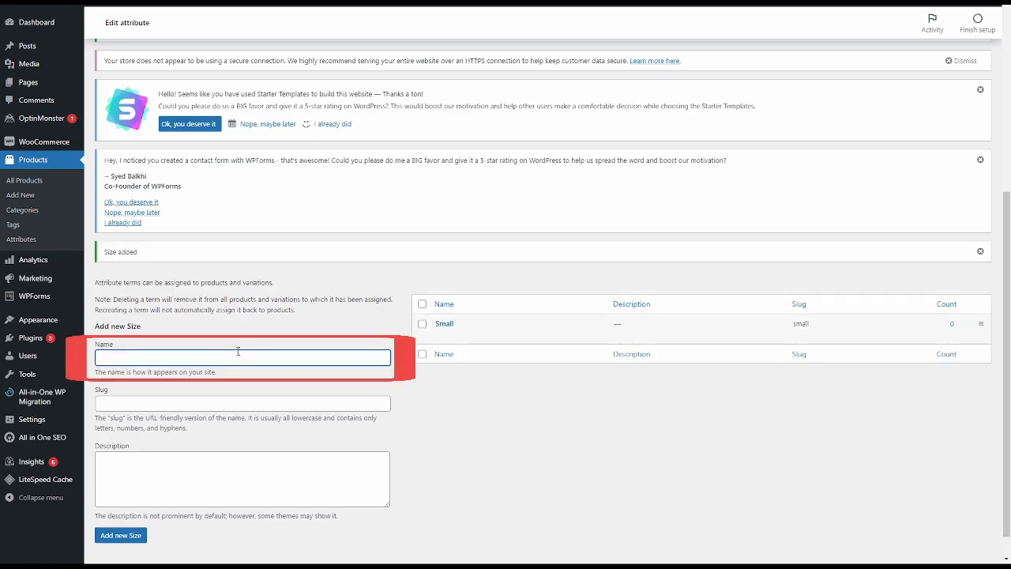
pyautogui.write('Medium')
pyautogui.press('Return')
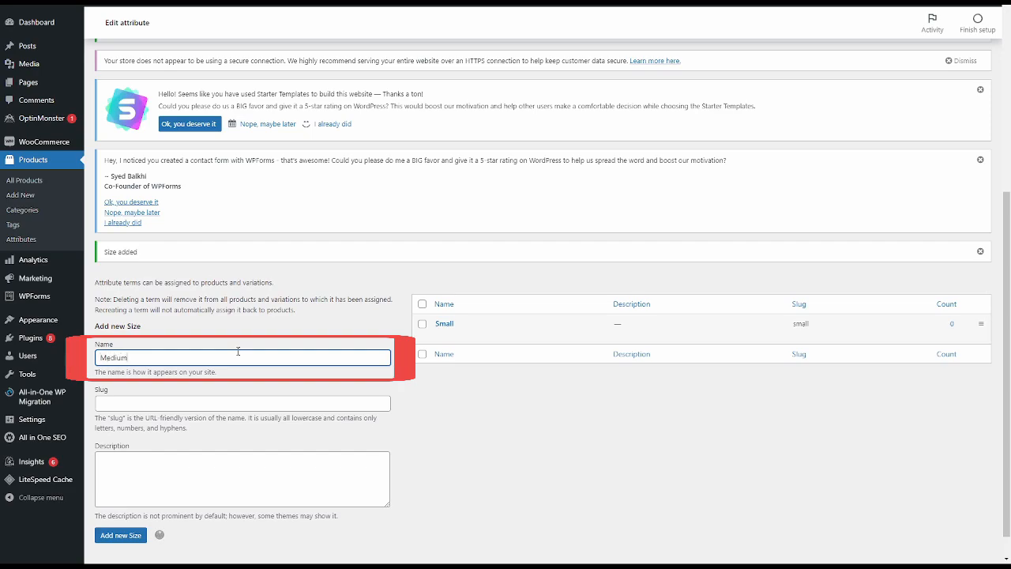
pyautogui.write('Large')
pyautogui.press('Return')
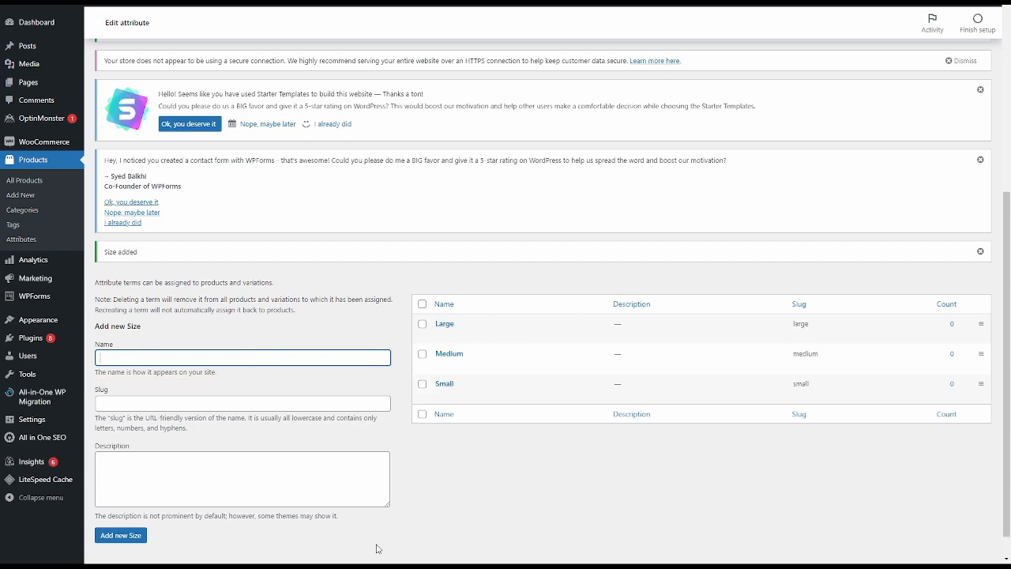
pyautogui.scroll(-1, 264, 454)
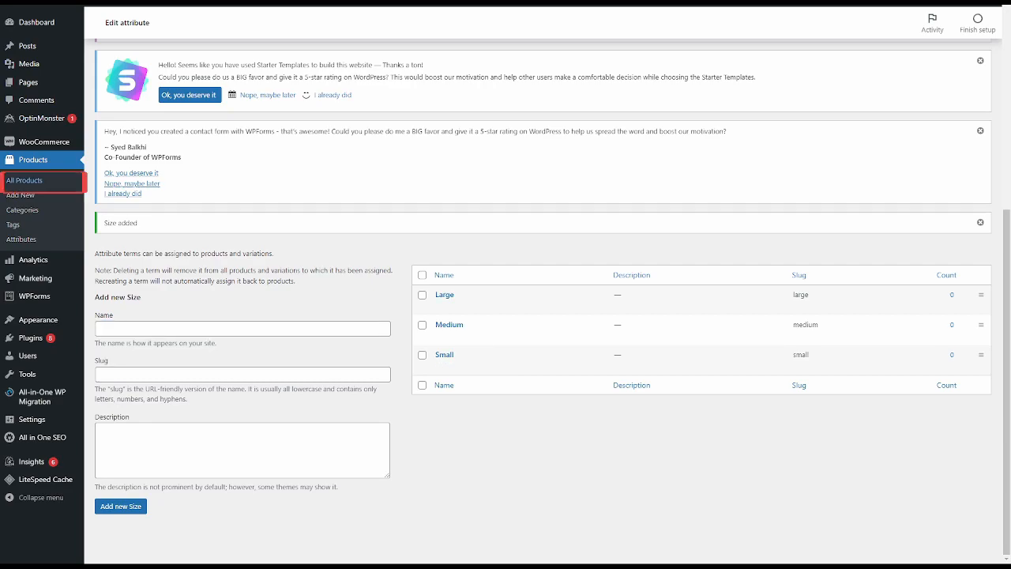
# - Start a new product and name it Baseball Cap
pyautogui.click(34, 188)
pyautogui.scroll(-5, 203, 162)
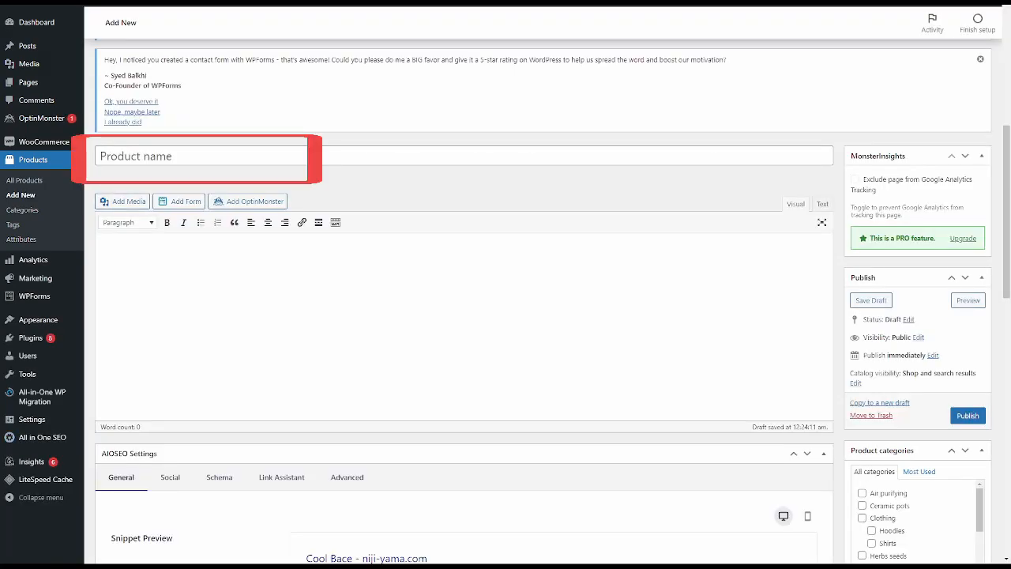
pyautogui.click(130, 151)
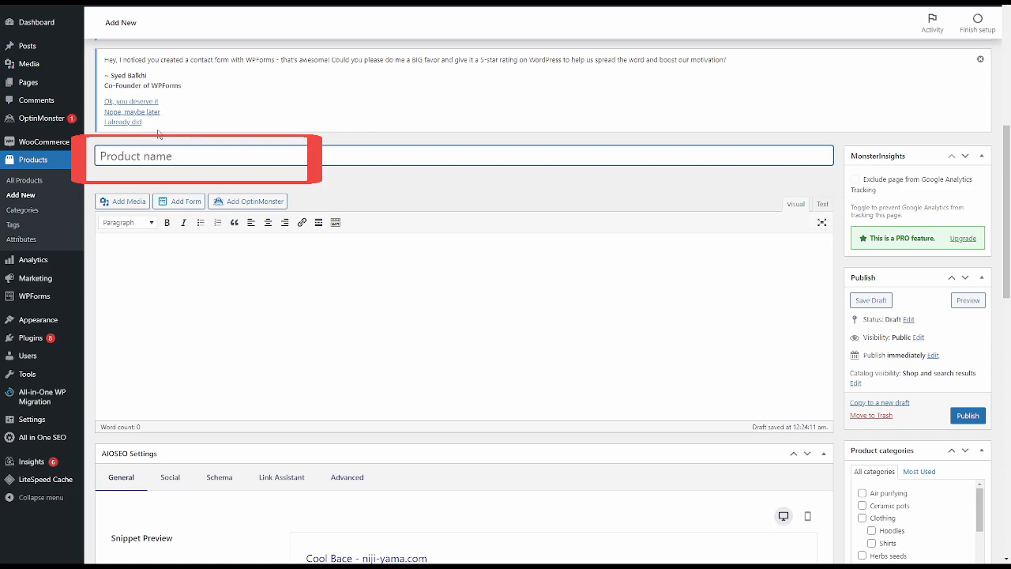
pyautogui.write('Baseball Cap')
# - Enter the product description "A cool baseball cap you can wear on your head."
pyautogui.click(203, 176)
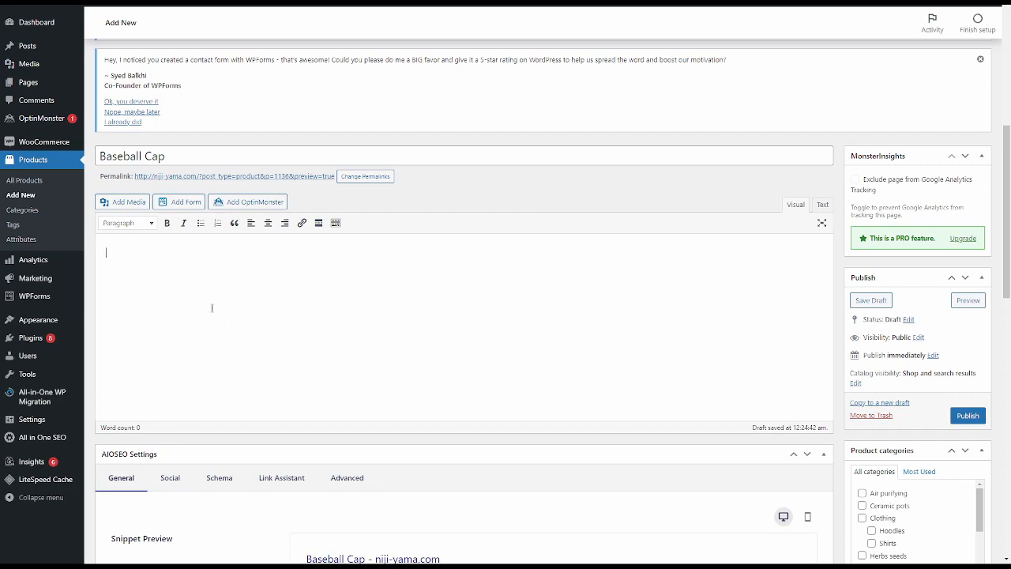
pyautogui.scroll(-1, 189, 285)
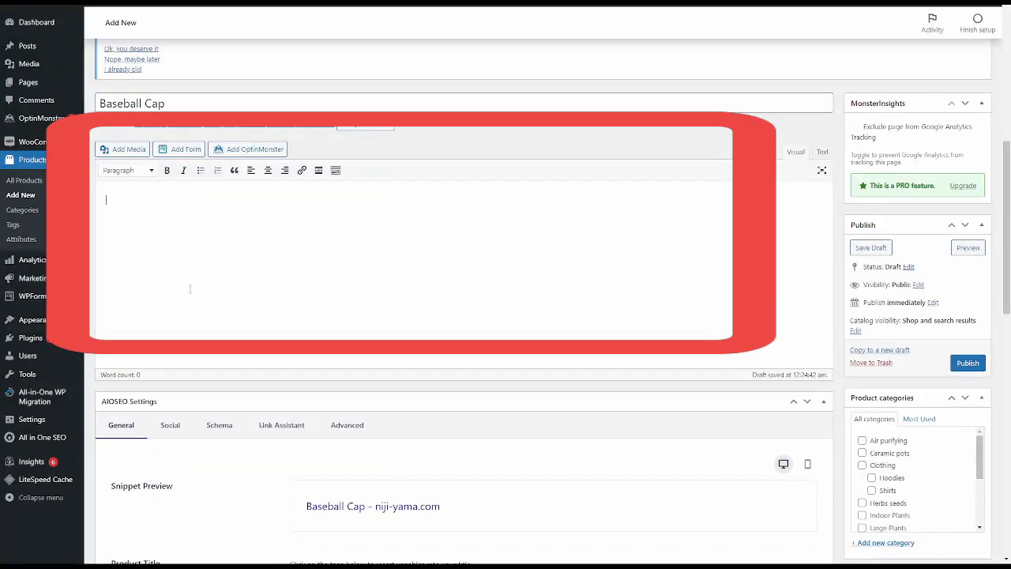
pyautogui.write('A cool baseball cap you can wear on your ')
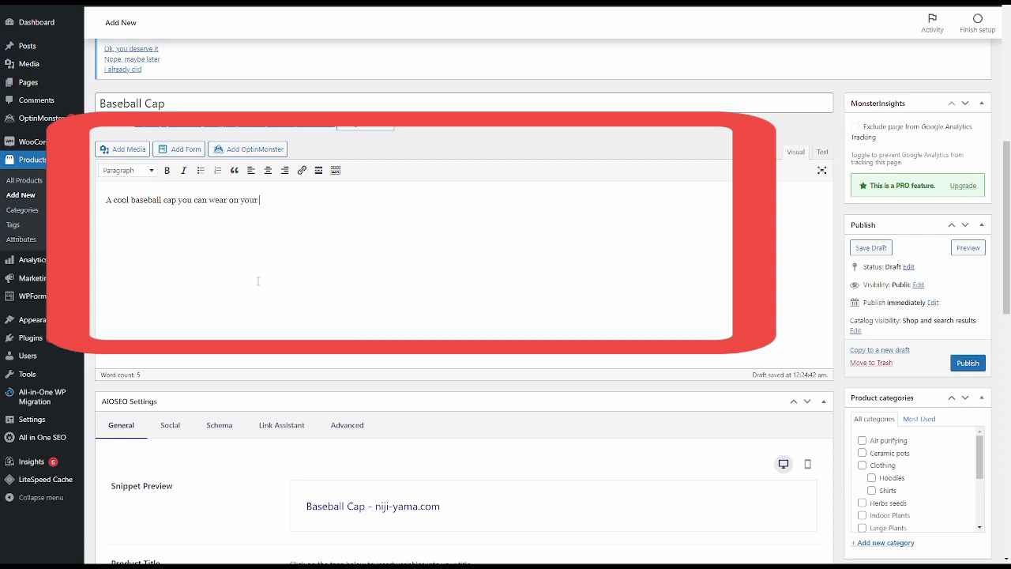
pyautogui.write('head.')
# - Assign the product to the Clothing category
pyautogui.scroll(-1, 442, 247)
pyautogui.scroll(1, 479, 254)
pyautogui.scroll(-1, 479, 253)
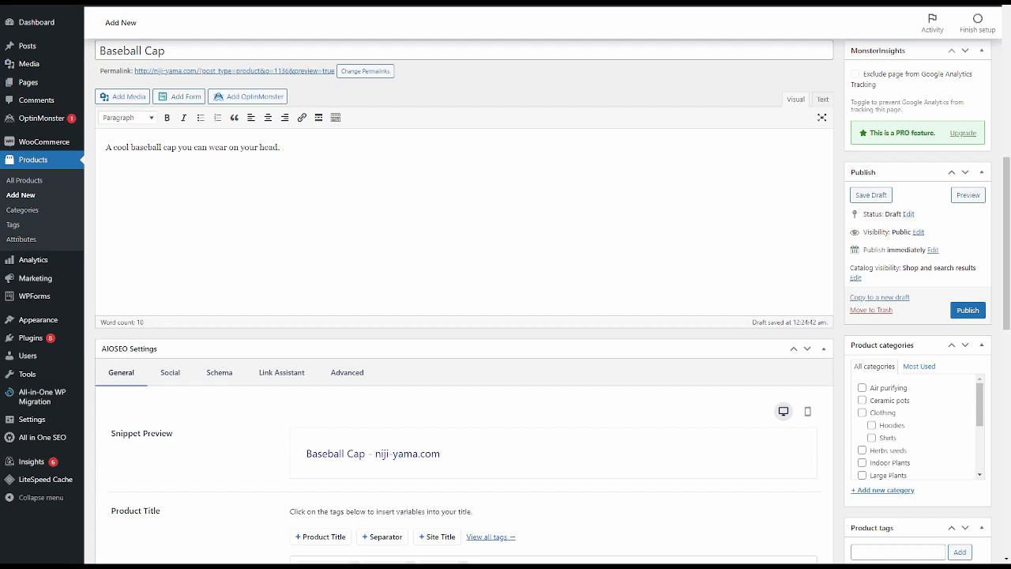
pyautogui.scroll(-2, 912, 430)
pyautogui.scroll(-4, 474, 252)
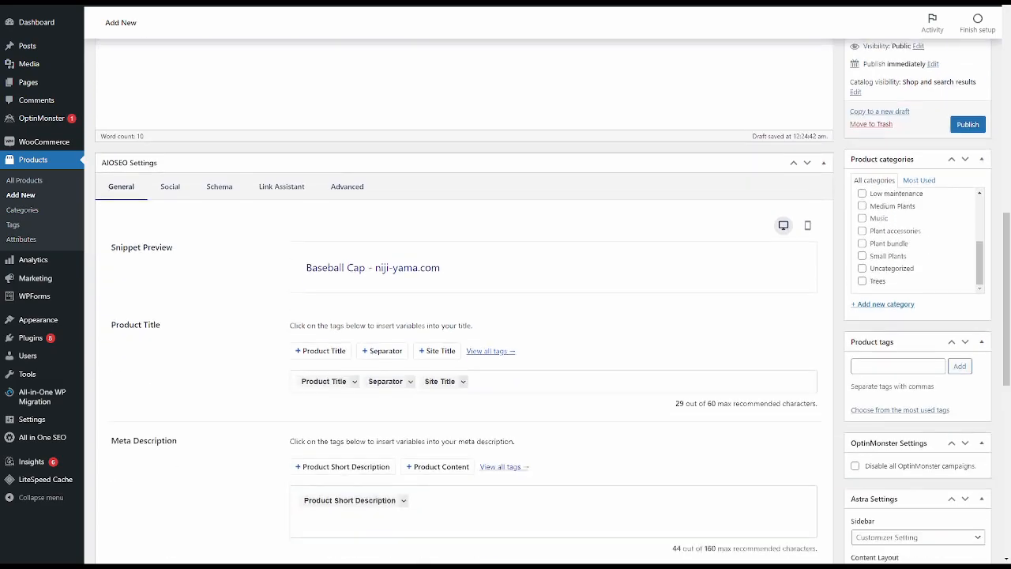
pyautogui.click(521, 357)
pyautogui.click(870, 121)
pyautogui.scroll(2, 909, 210)
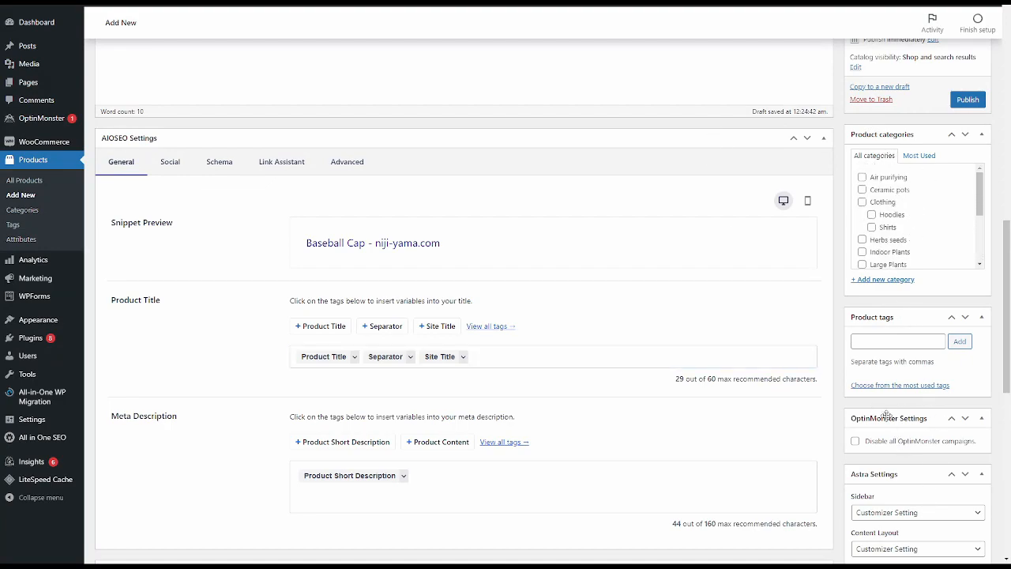
pyautogui.scroll(-2, 884, 371)
pyautogui.scroll(-1, 875, 368)
pyautogui.scroll(5, 875, 368)
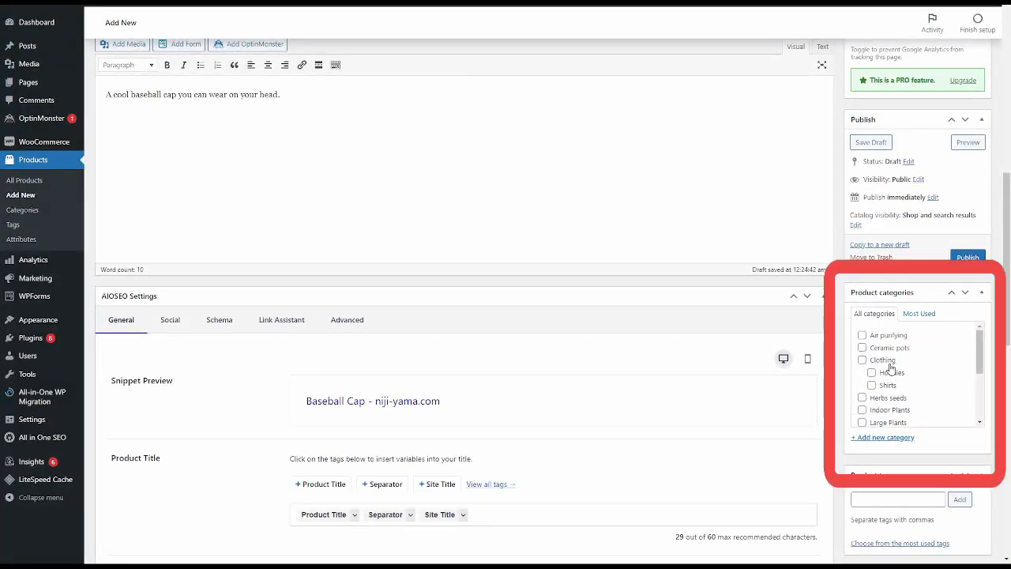
pyautogui.scroll(-3, 895, 365)
pyautogui.scroll(3, 895, 365)
pyautogui.click(894, 363)
# - Enter Baseball Cap and Hat as the product's tags, separated by commas
pyautogui.scroll(-3, 893, 409)
pyautogui.scroll(3, 890, 398)
pyautogui.scroll(-2, 916, 467)
pyautogui.scroll(-2, 891, 368)
pyautogui.click(960, 290)
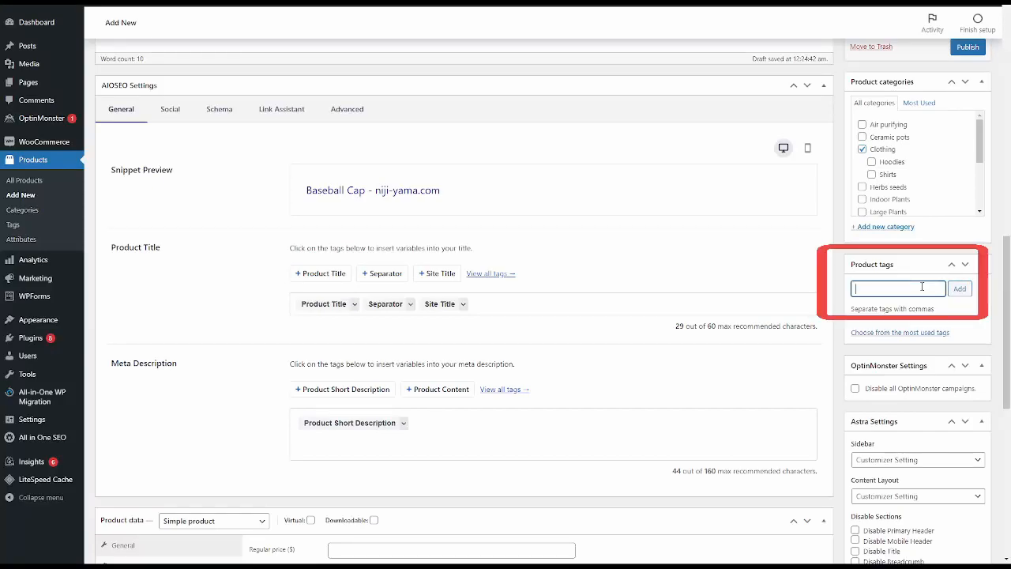
pyautogui.write('Baseball')
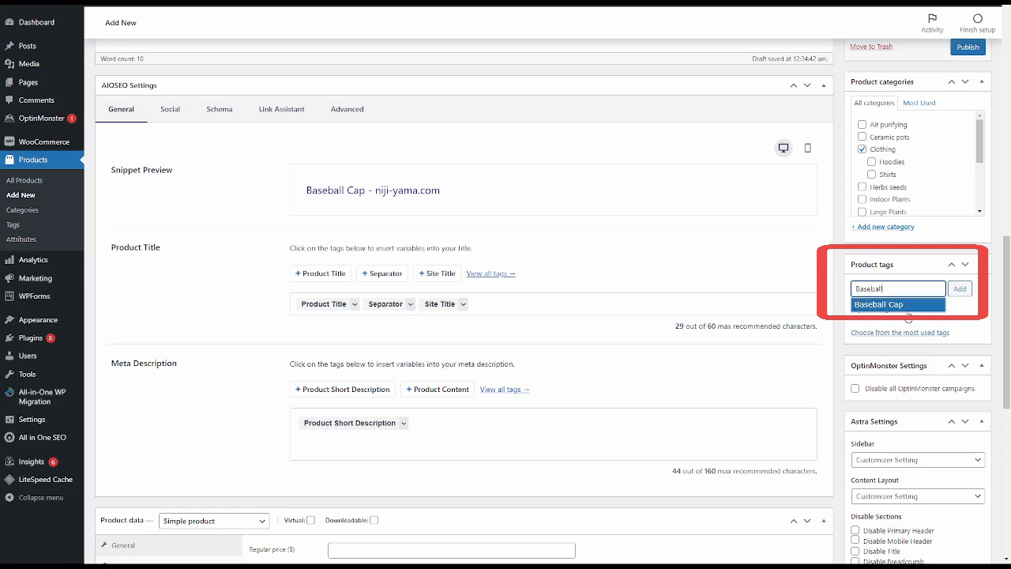
pyautogui.click(895, 305)
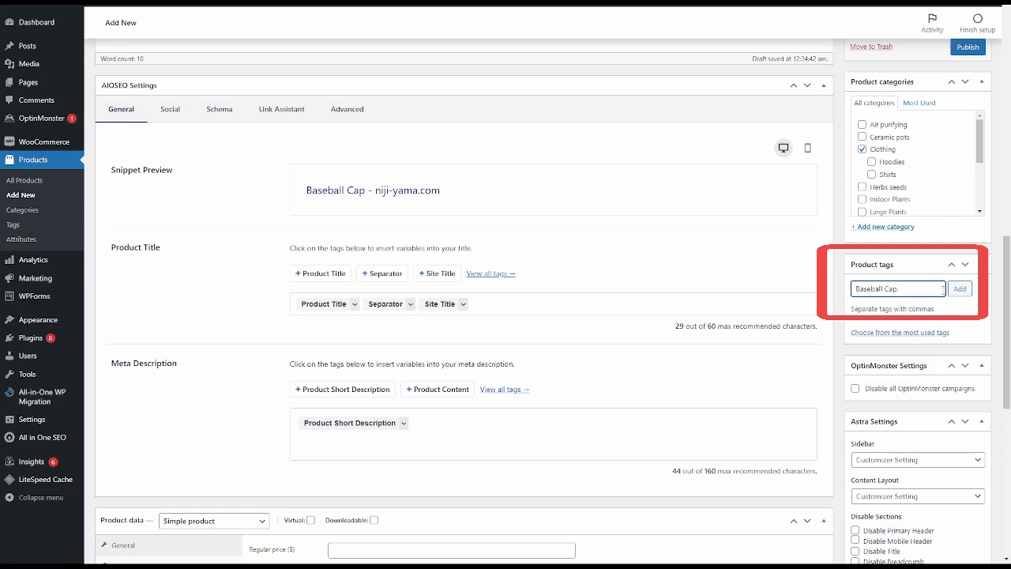
pyautogui.write('Hat')
pyautogui.write(',')
pyautogui.click(898, 333)
pyautogui.click(897, 337)
pyautogui.click(896, 335)
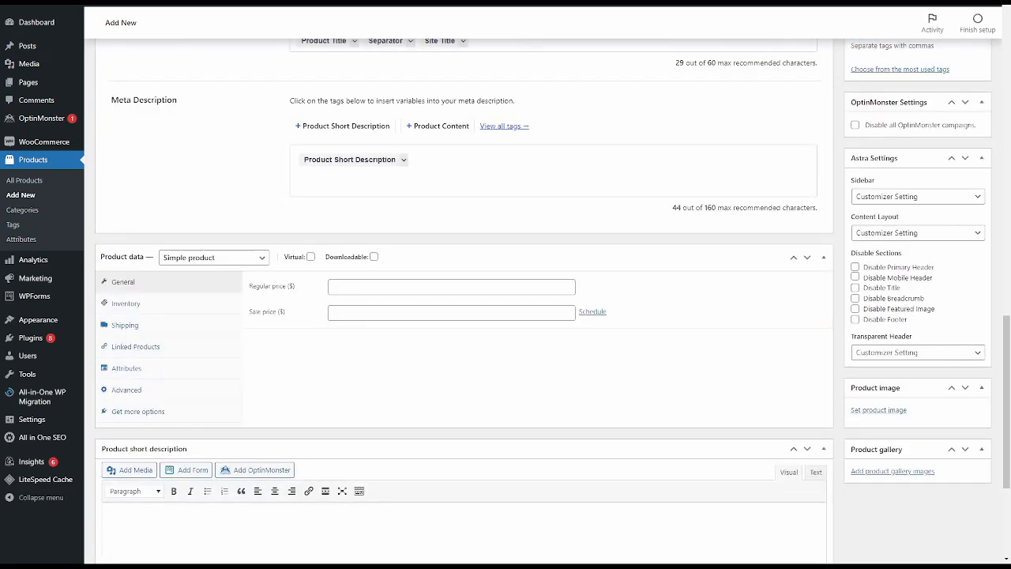
# - Set the white cap picture 10147064.webp as the product image
pyautogui.scroll(2, 464, 284)
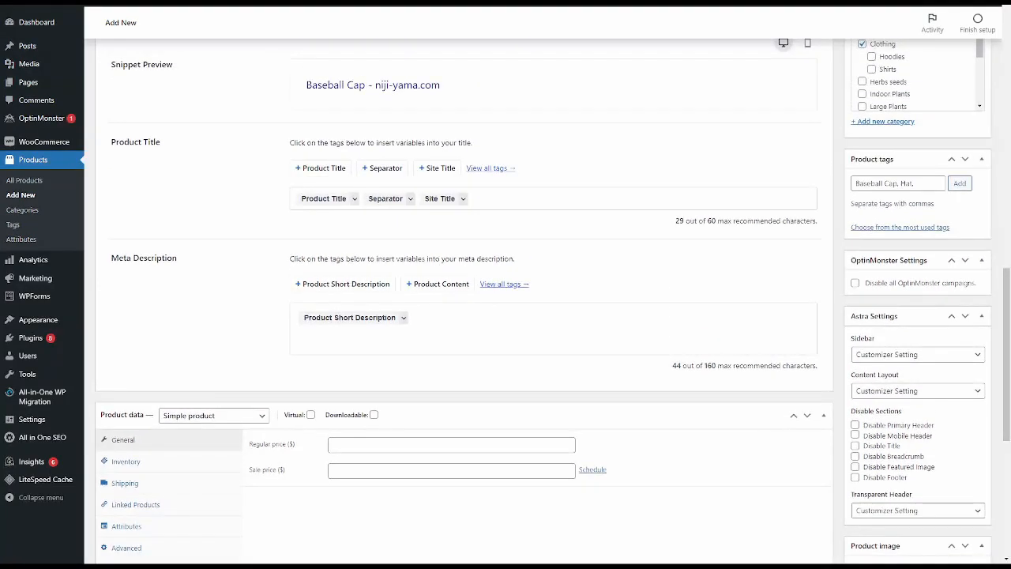
pyautogui.scroll(-2, 464, 300)
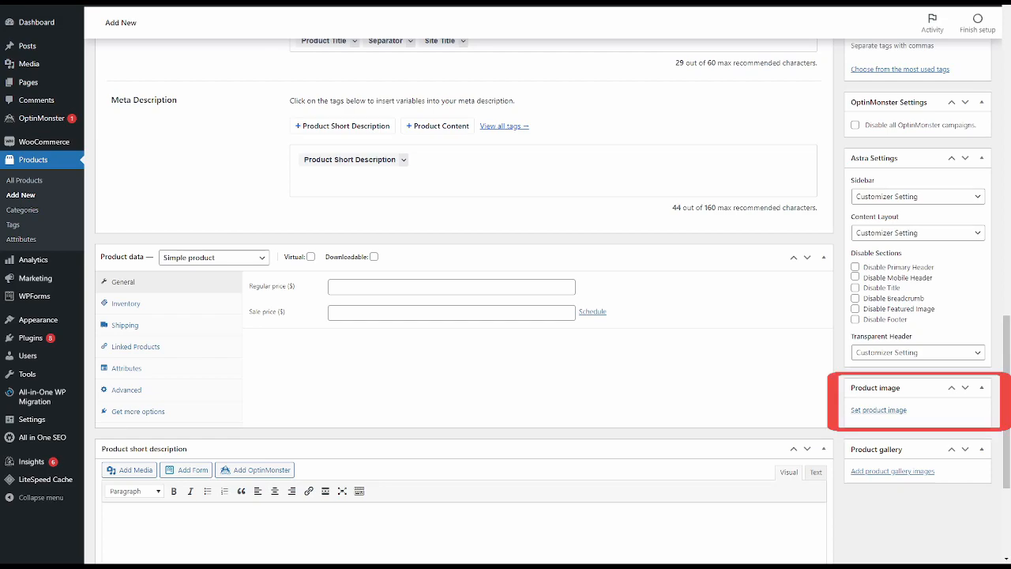
pyautogui.scroll(1, 505, 316)
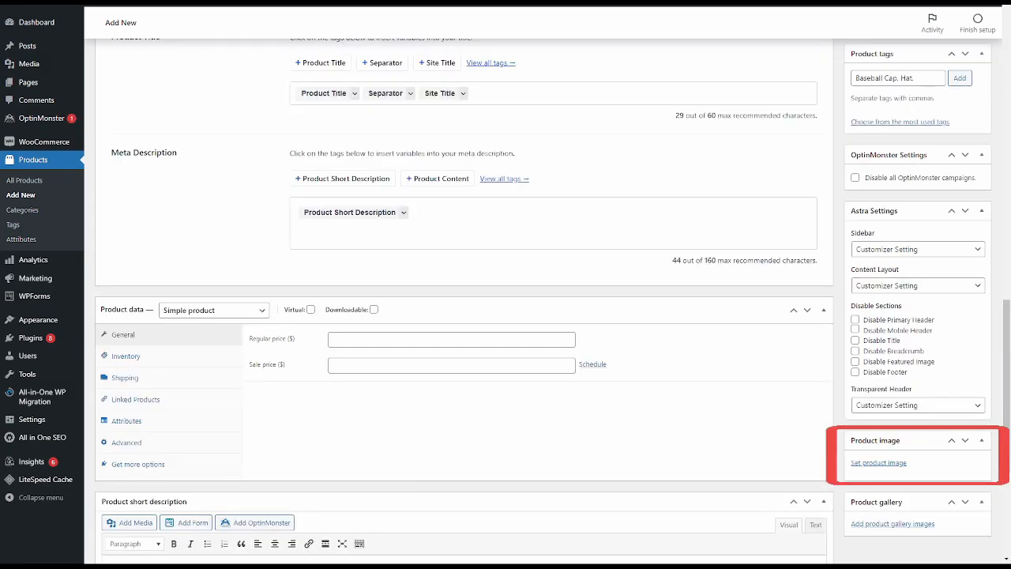
pyautogui.click(878, 463)
pyautogui.click(514, 245)
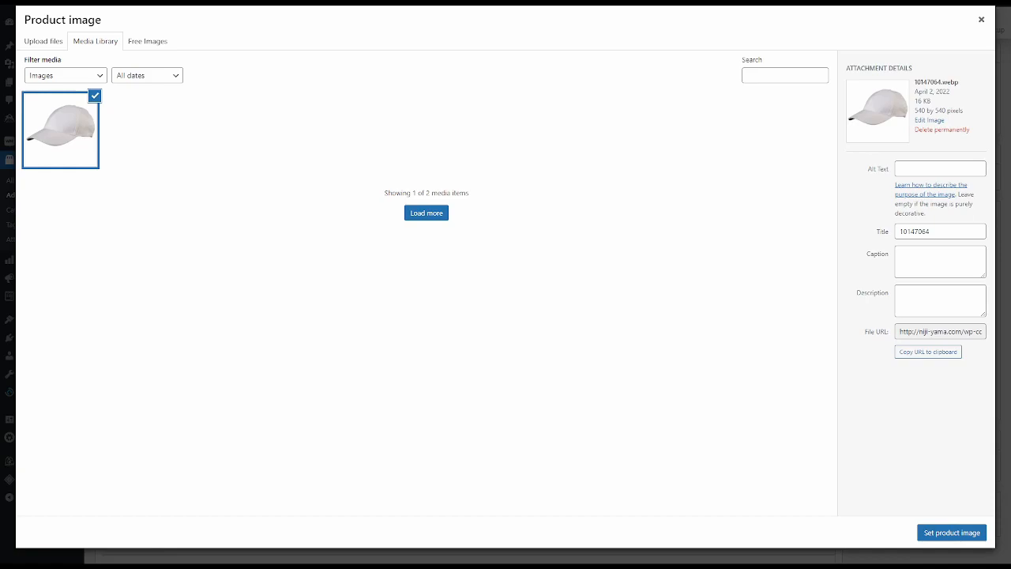
pyautogui.click(956, 537)
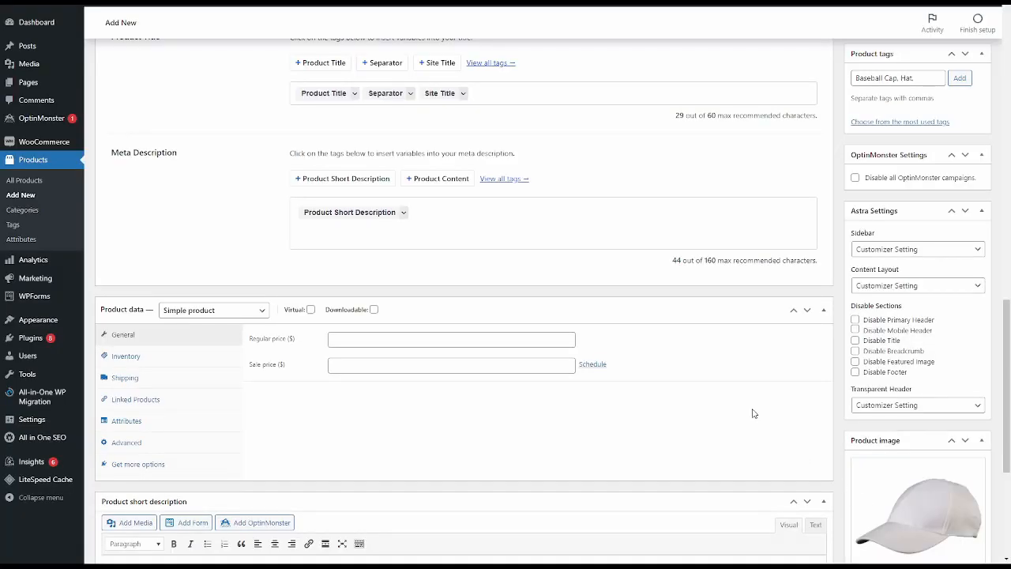
# - Review the product image, description, category and tags, and examine the SEO snippet preview, product title and meta description settings
pyautogui.scroll(-2, 756, 413)
pyautogui.scroll(-1, 759, 421)
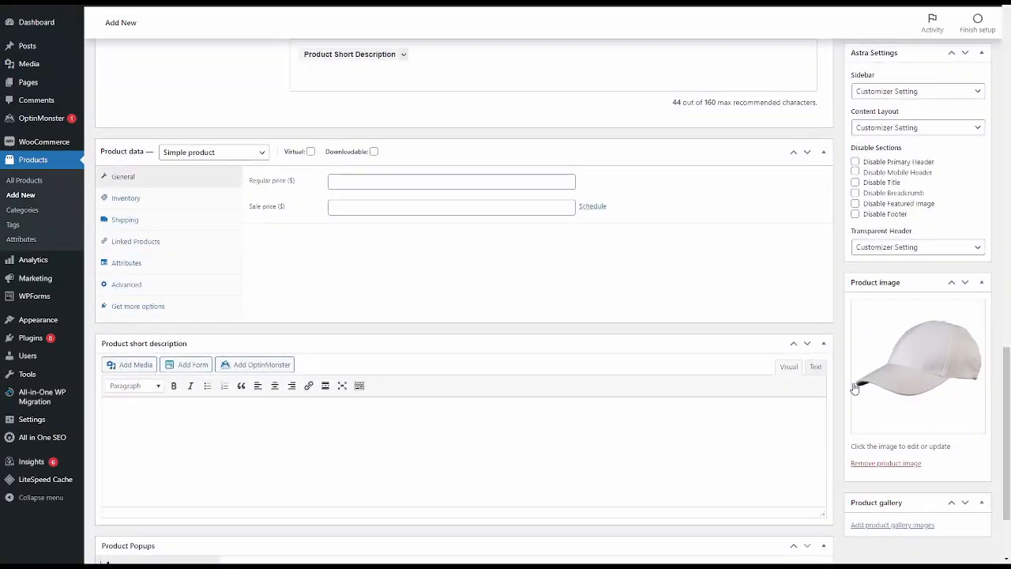
pyautogui.scroll(6, 854, 387)
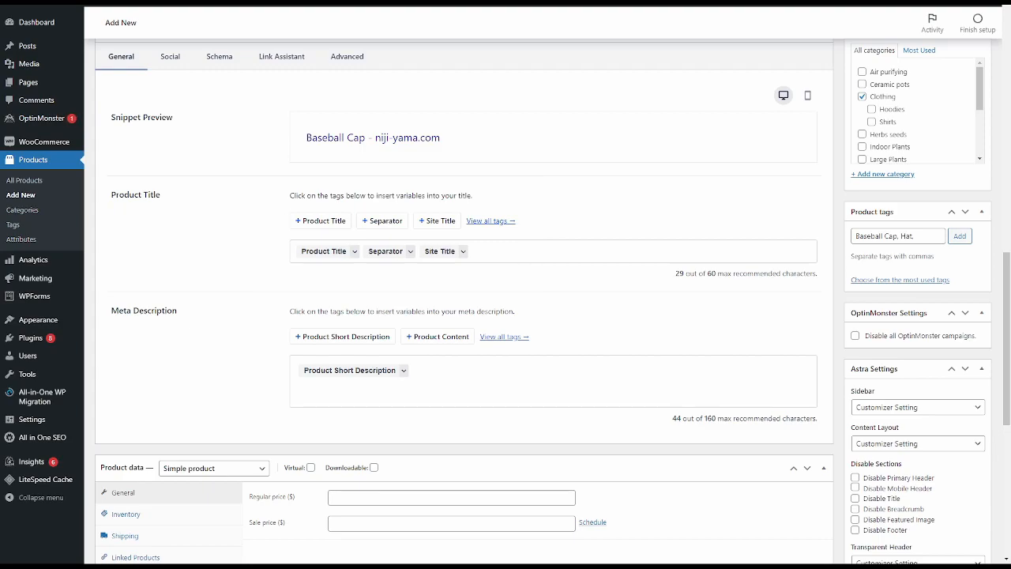
pyautogui.scroll(5, 505, 316)
pyautogui.scroll(4, 505, 316)
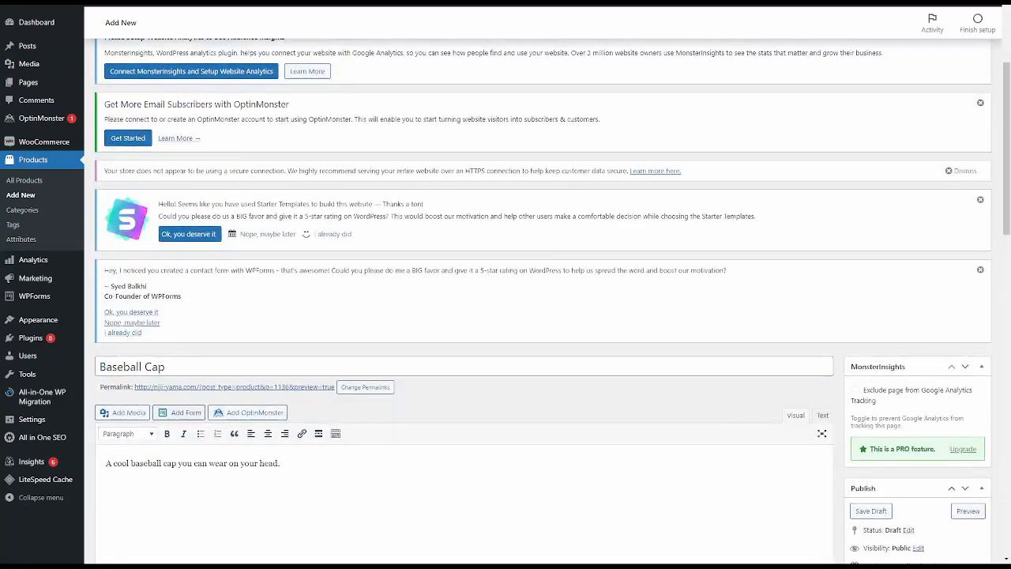
pyautogui.scroll(-7, 506, 316)
pyautogui.scroll(-1, 505, 316)
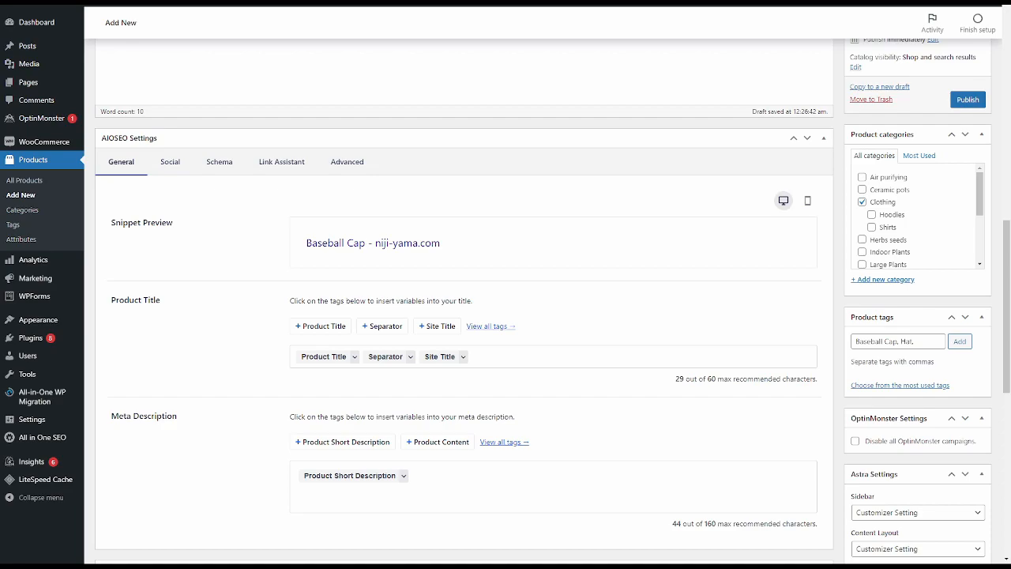
pyautogui.scroll(-3, 506, 316)
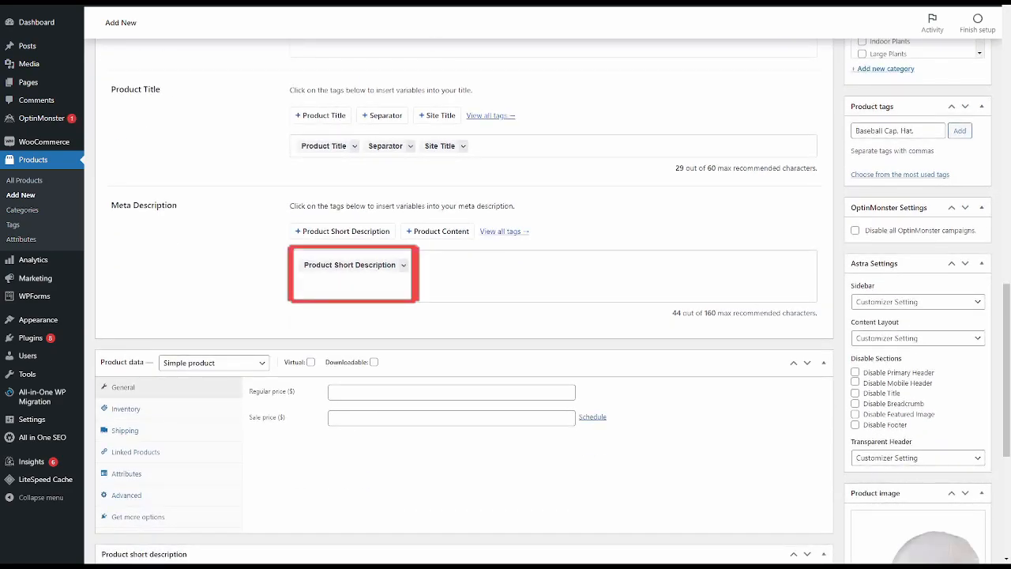
pyautogui.scroll(3, 505, 316)
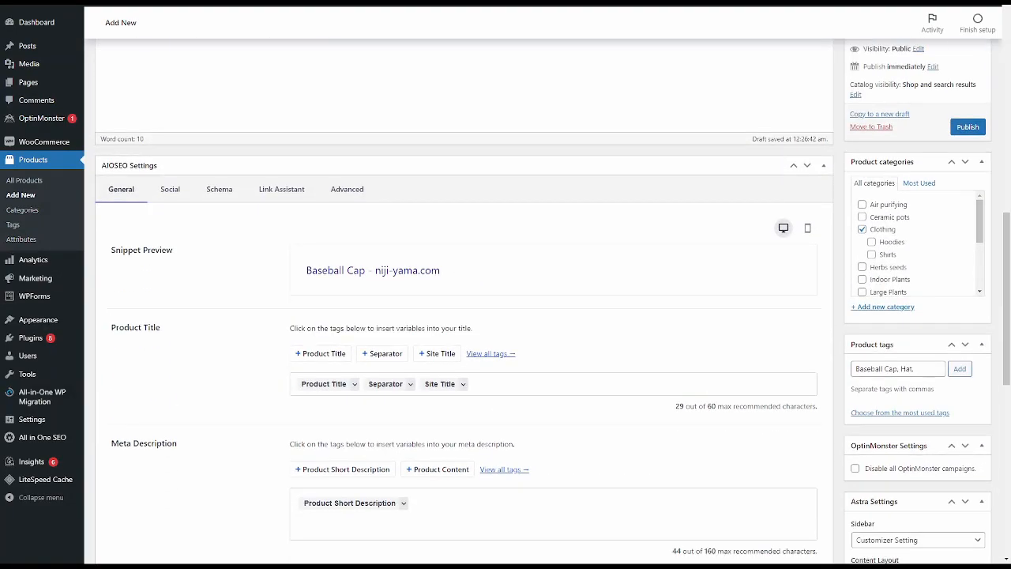
pyautogui.scroll(-2, 505, 316)
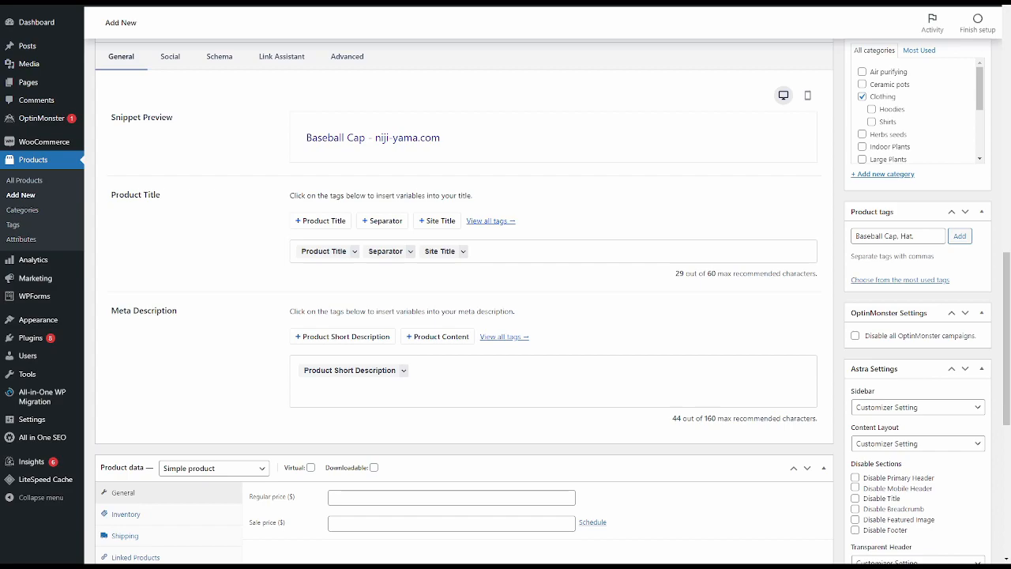
pyautogui.scroll(-1, 505, 316)
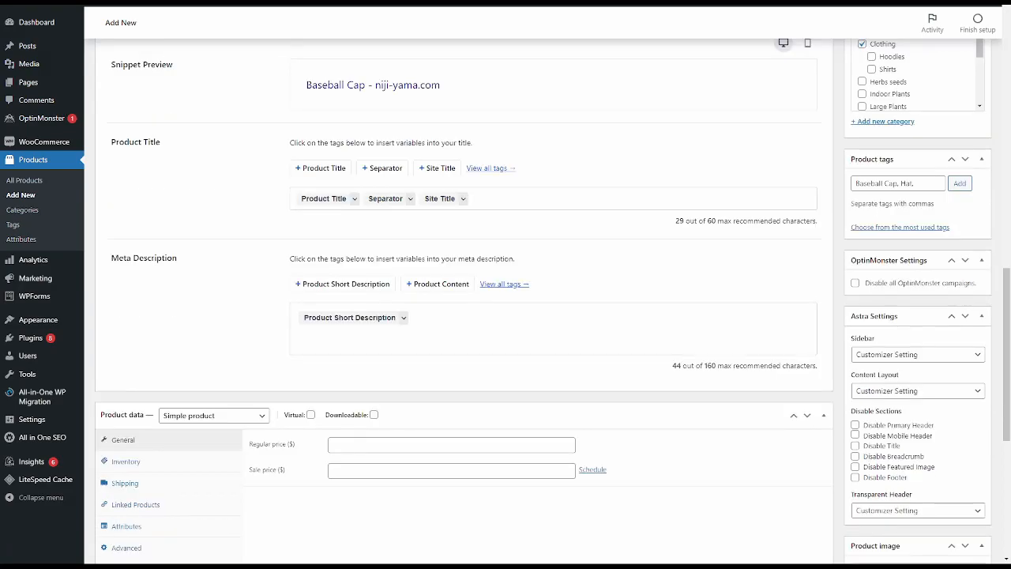
pyautogui.scroll(-3, 505, 316)
pyautogui.scroll(2, 506, 315)
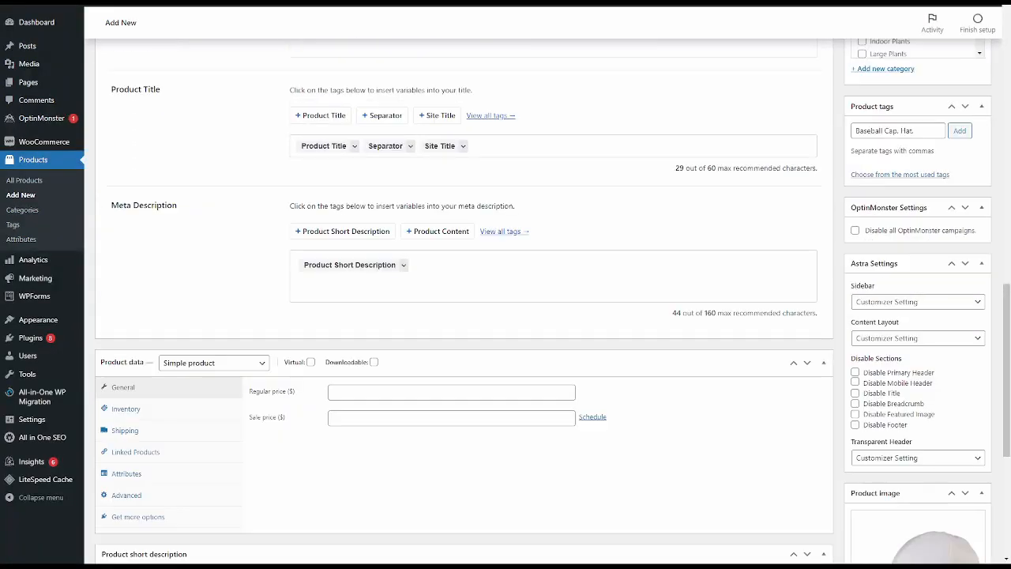
# - Set the product's regular price to 5.00 and its sale price to 3.00 dollars
pyautogui.scroll(-2, 505, 316)
pyautogui.click(461, 286)
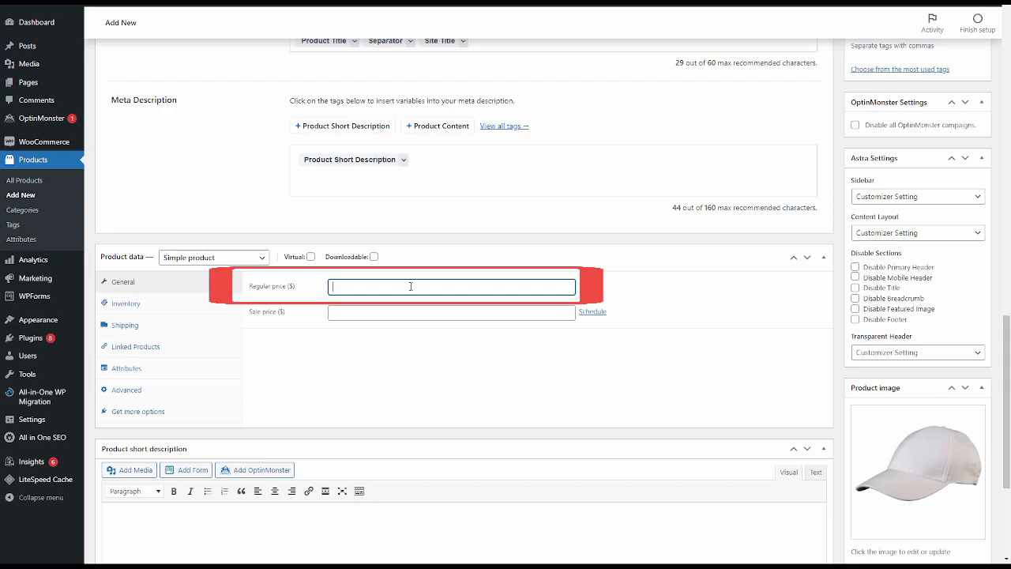
pyautogui.write('5.00')
pyautogui.click(468, 431)
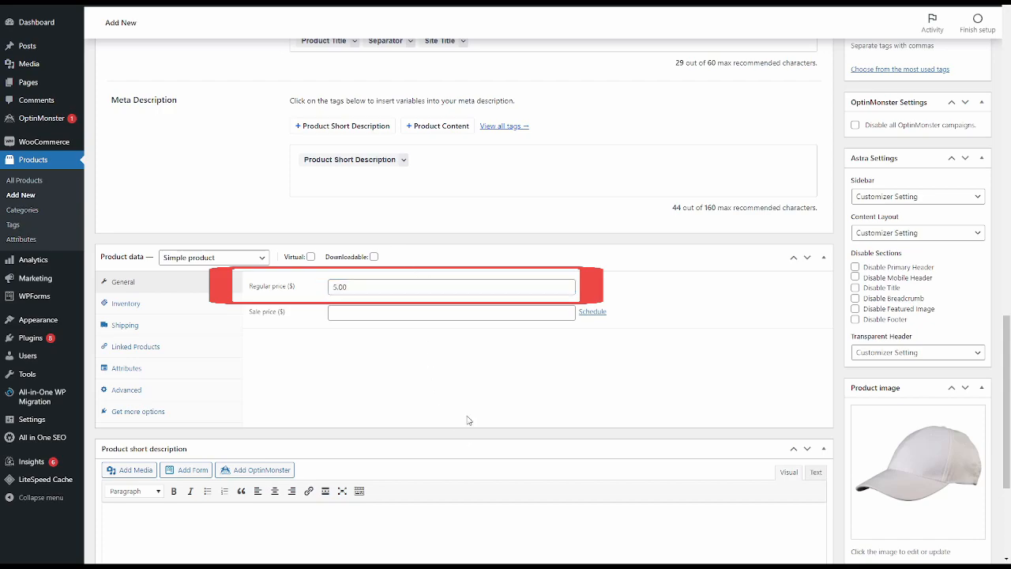
pyautogui.click(382, 313)
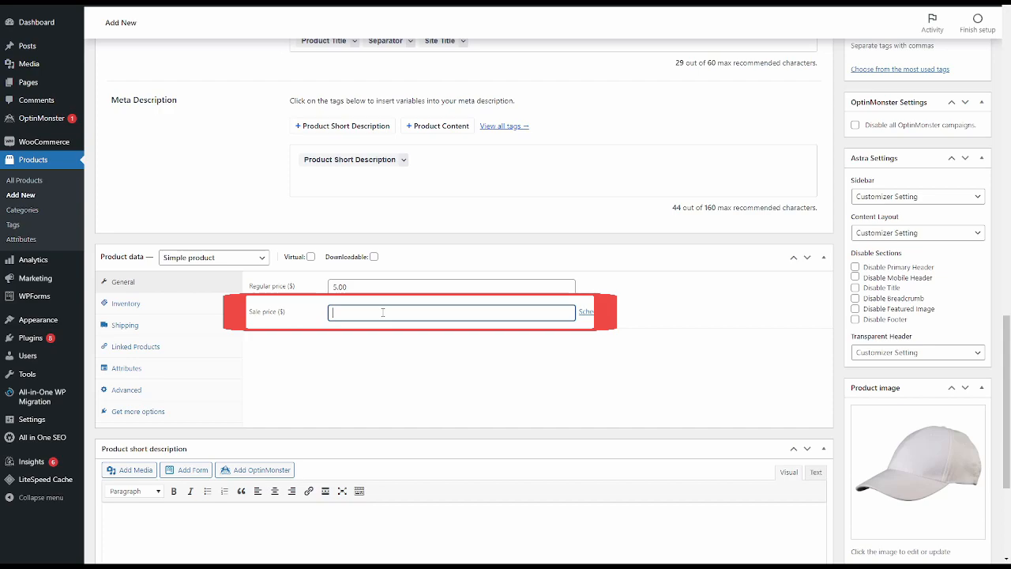
pyautogui.write('3.00')
pyautogui.click(375, 348)
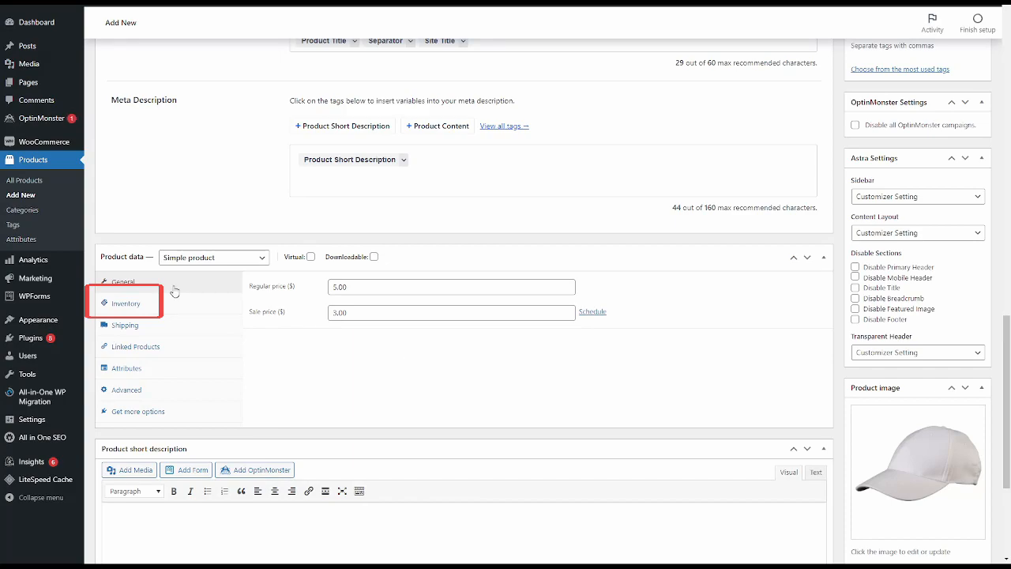
# - Open the product's inventory settings and set the stock status to Out of stock
pyautogui.click(146, 309)
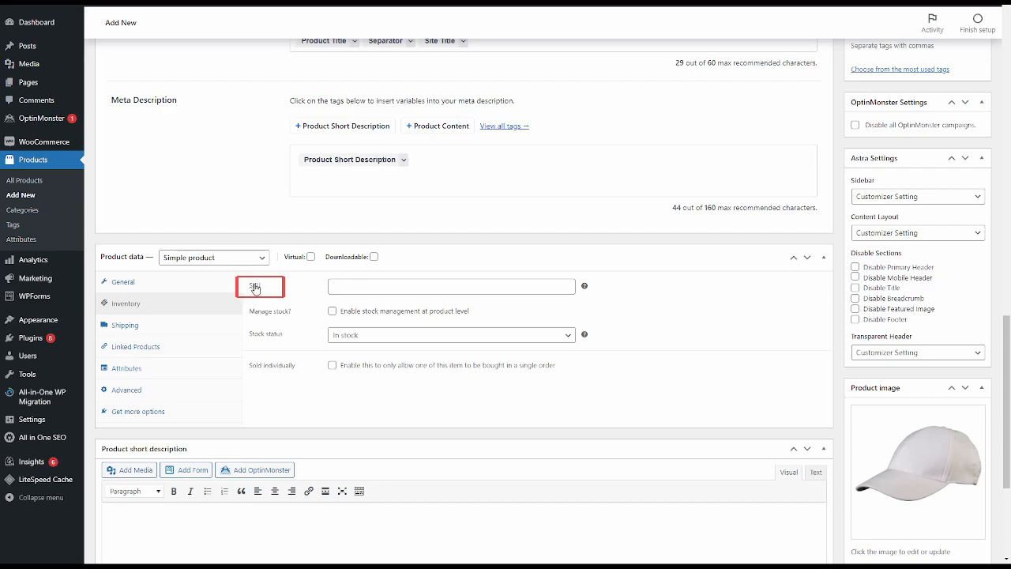
pyautogui.click(378, 290)
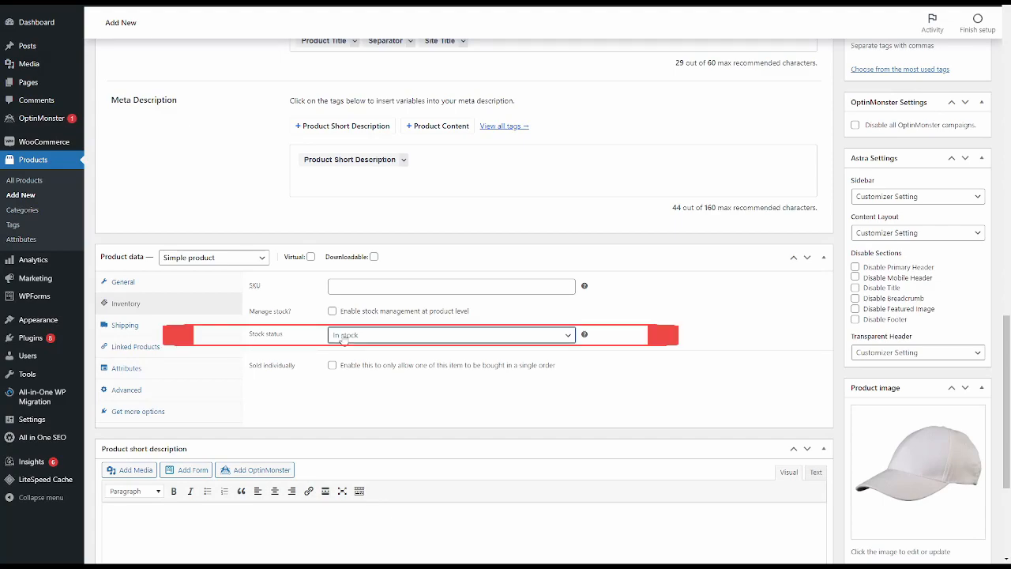
pyautogui.click(358, 363)
pyautogui.click(352, 338)
pyautogui.click(342, 350)
pyautogui.click(359, 373)
pyautogui.click(363, 340)
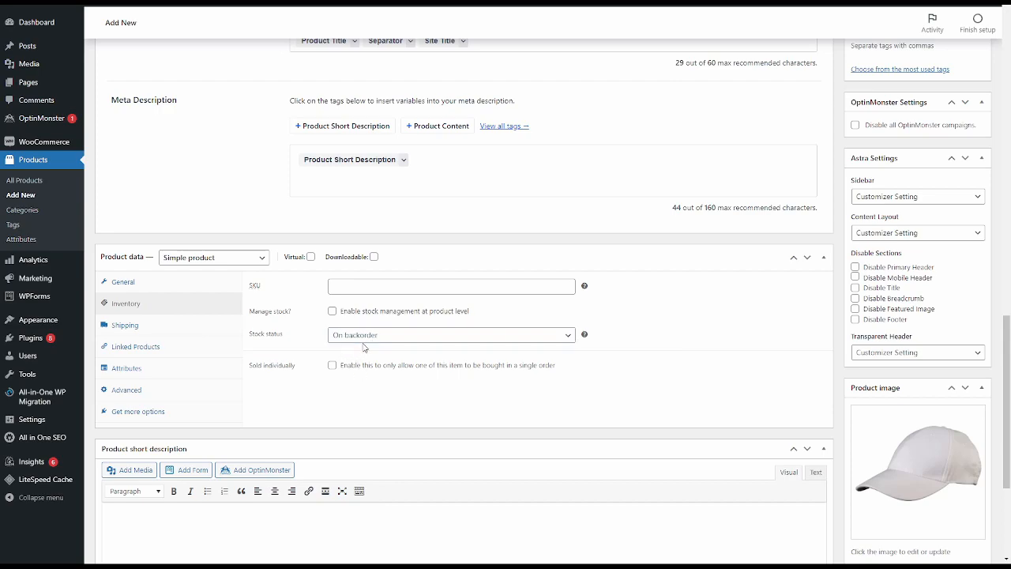
pyautogui.click(363, 361)
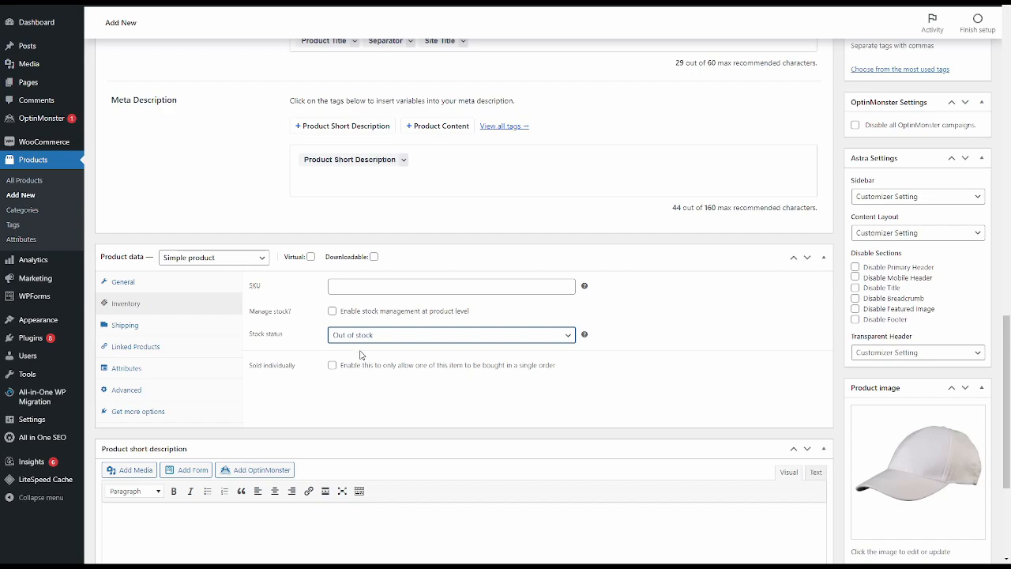
# - Enable product-level stock management with a stock quantity of 70, disallow backorders, and limit the item to one per order
pyautogui.click(332, 311)
pyautogui.doubleClick(335, 334)
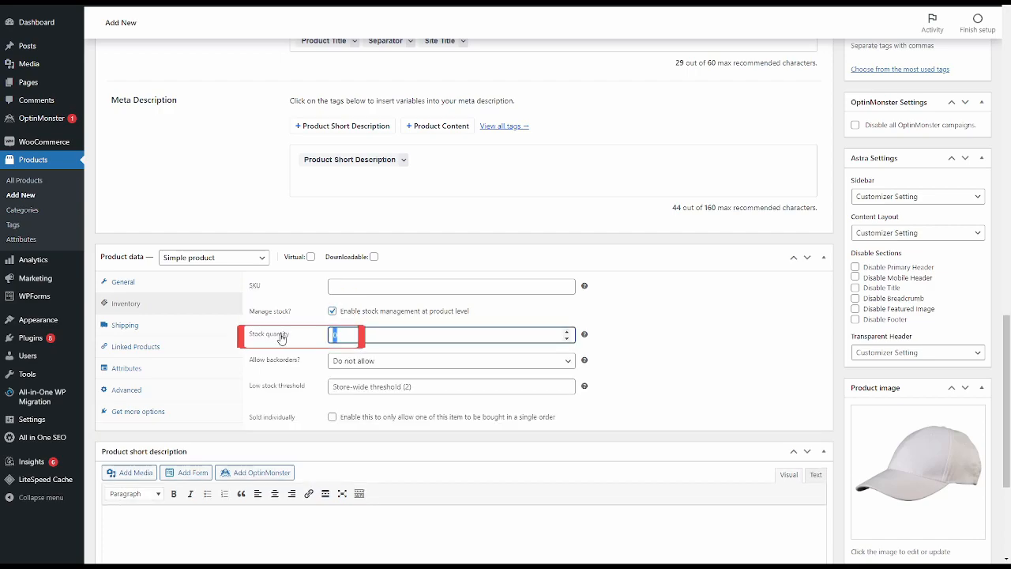
pyautogui.write('70')
pyautogui.click(315, 349)
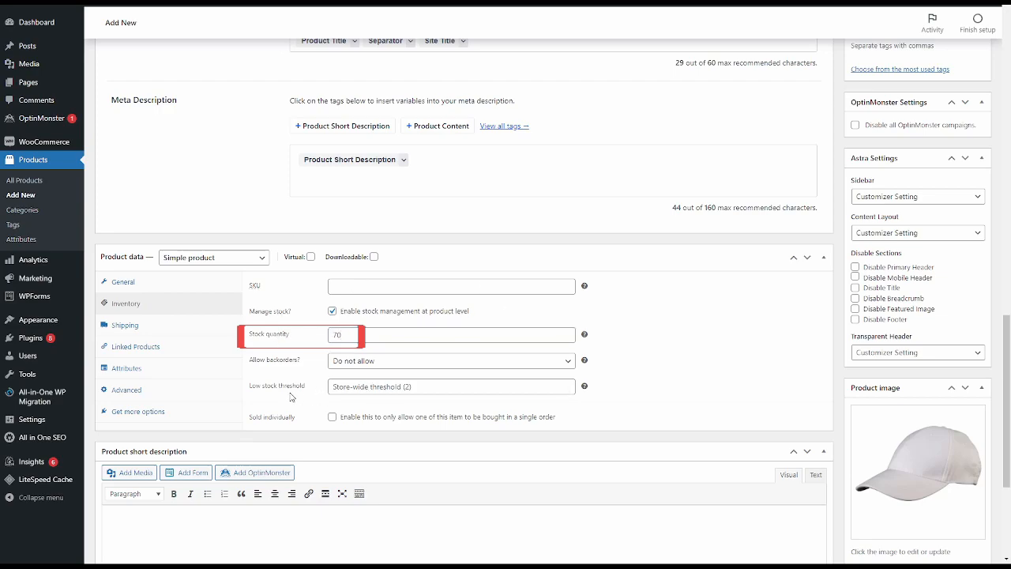
pyautogui.click(357, 361)
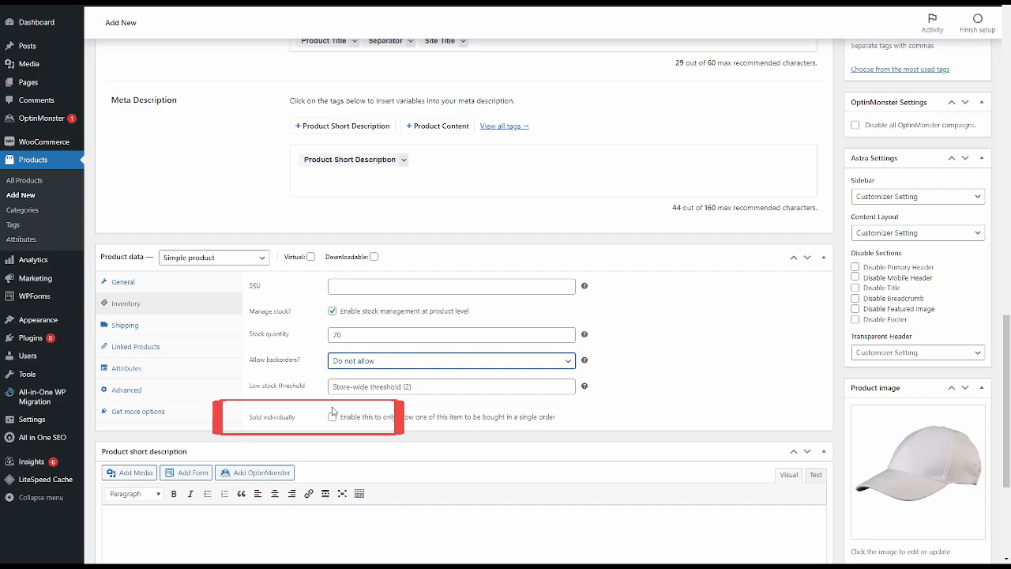
# - In the product's shipping settings, set the weight to .5 kg and the length, width and height to 10 cm each
pyautogui.click(196, 327)
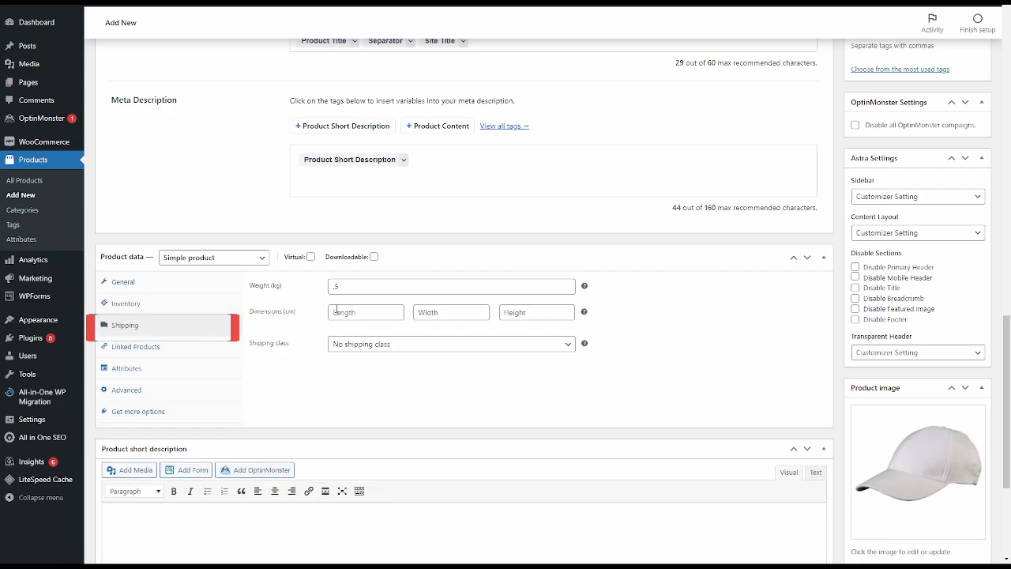
pyautogui.moveTo(355, 289); pyautogui.dragTo(324, 295)
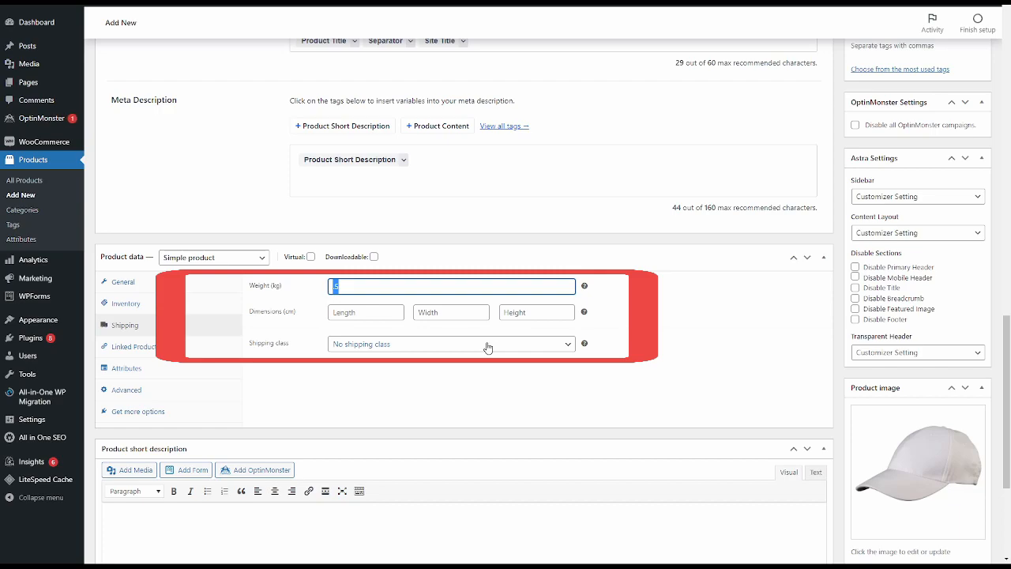
pyautogui.click(371, 315)
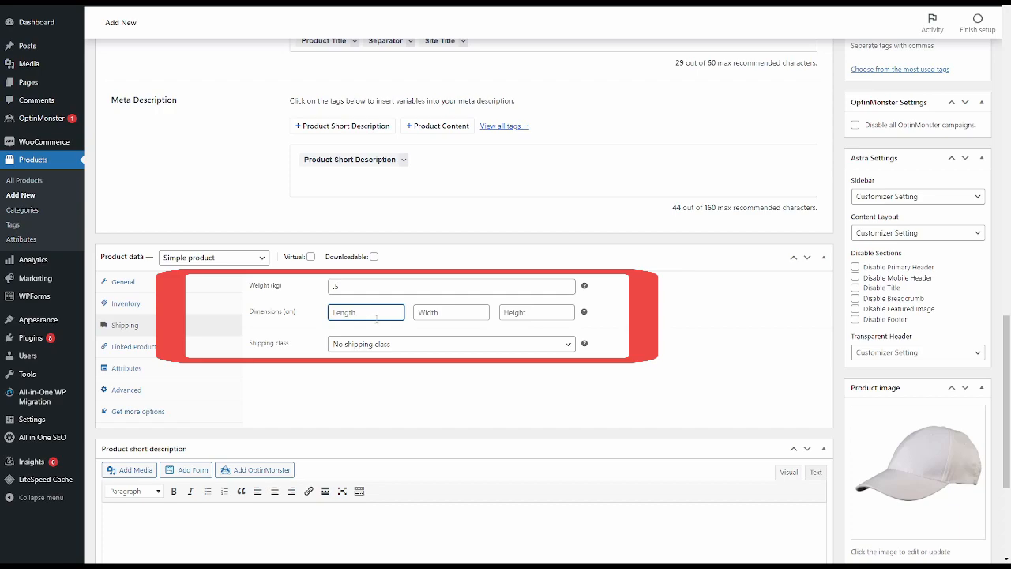
pyautogui.write('10')
pyautogui.click(456, 313)
pyautogui.write('10')
pyautogui.click(505, 318)
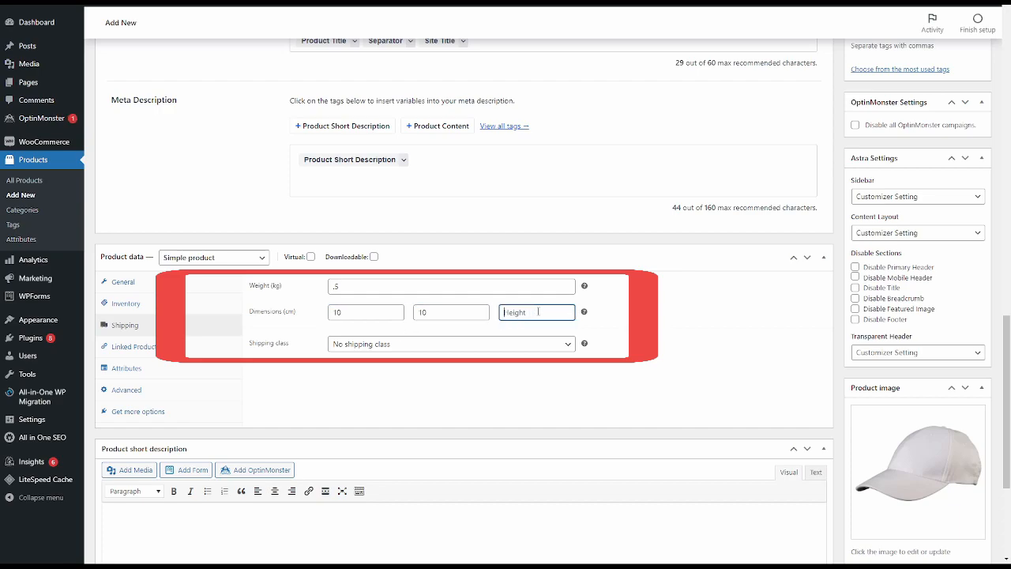
pyautogui.write('10')
pyautogui.click(664, 350)
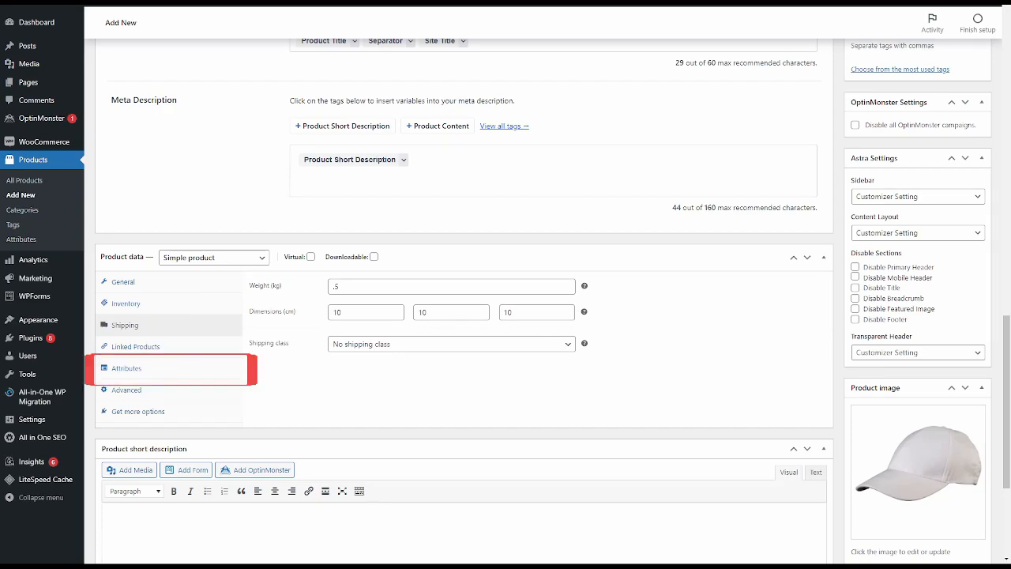
# - Add the Size attribute to the product with the values Large, Medium and Small, and save the attributes
pyautogui.click(175, 368)
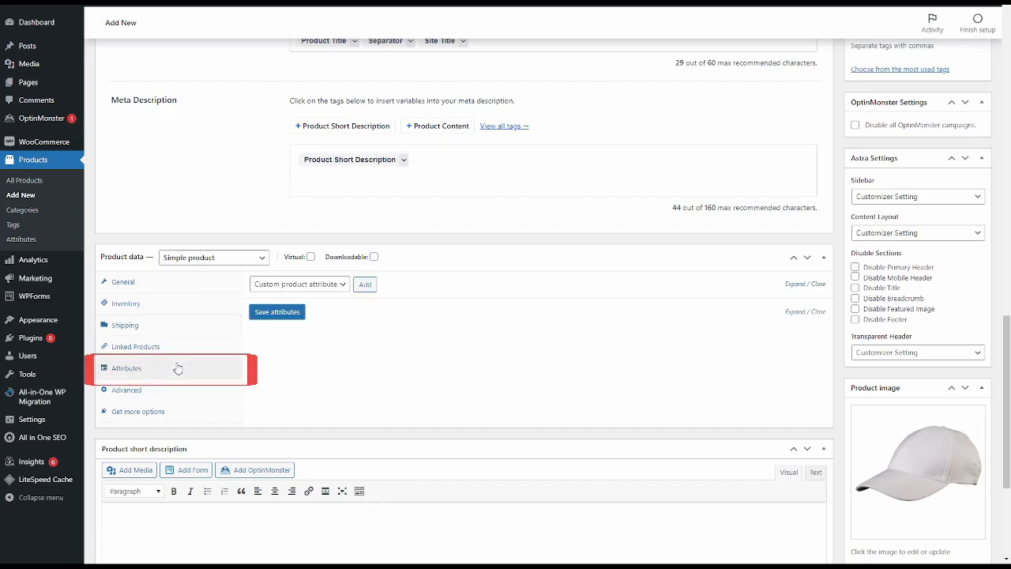
pyautogui.click(363, 286)
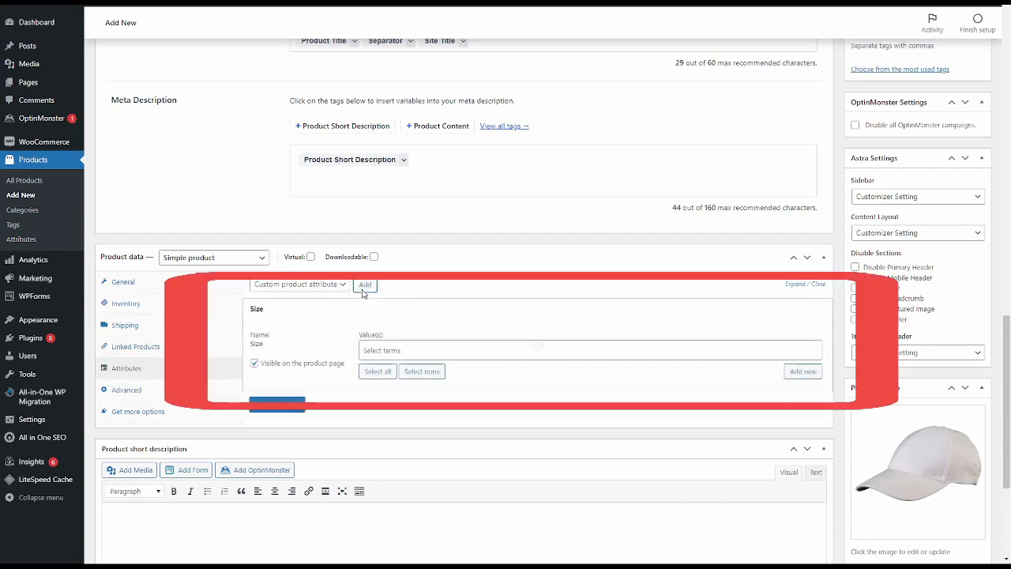
pyautogui.click(447, 354)
pyautogui.scroll(-1, 446, 358)
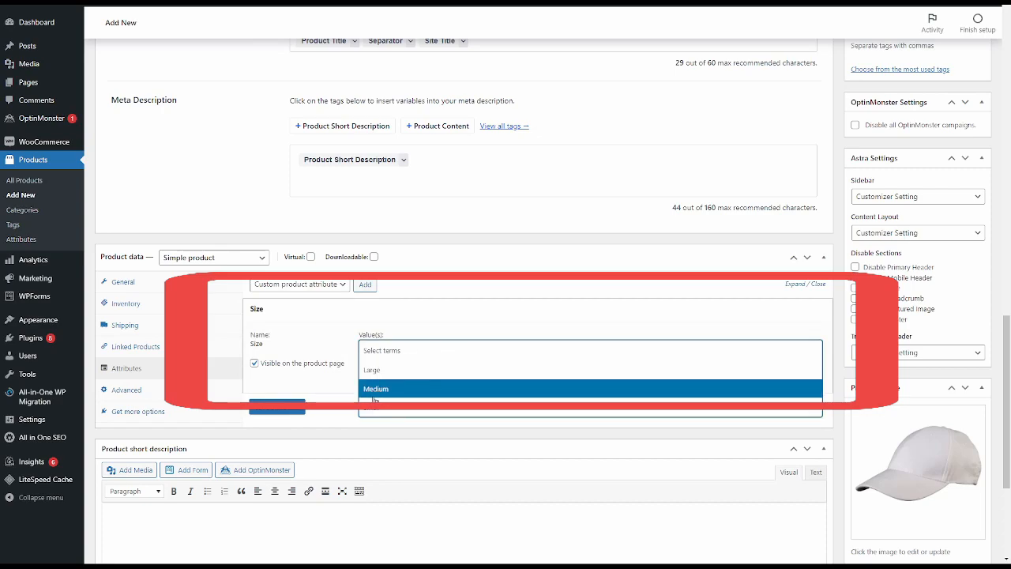
pyautogui.click(395, 386)
pyautogui.click(429, 354)
pyautogui.click(409, 390)
pyautogui.click(407, 354)
pyautogui.click(401, 384)
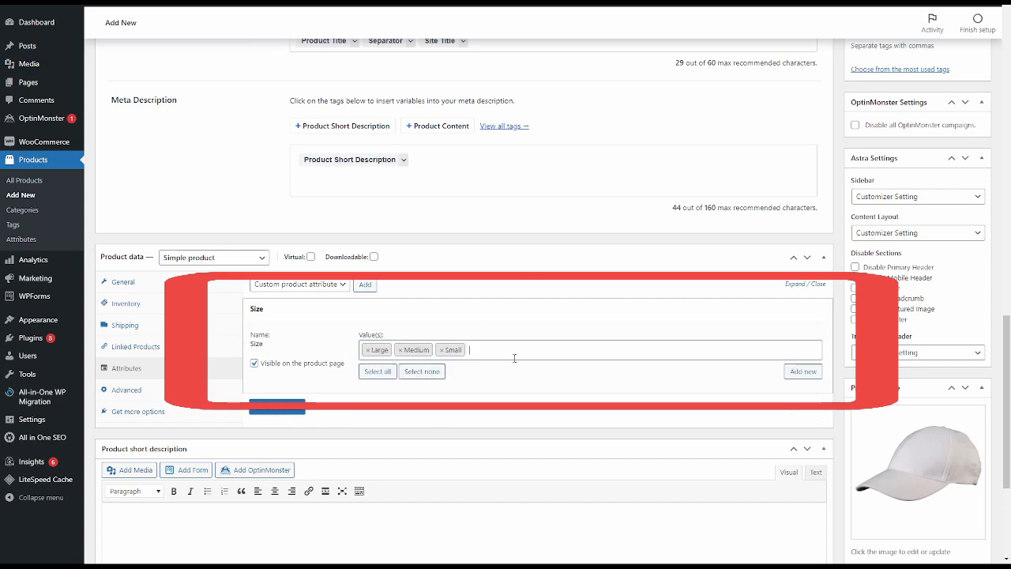
pyautogui.click(293, 407)
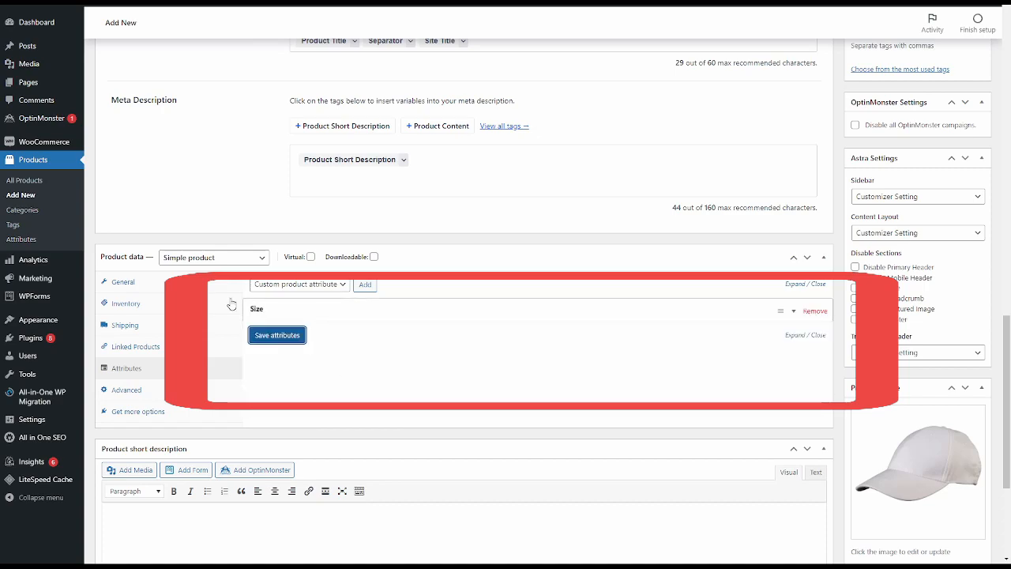
pyautogui.click(292, 319)
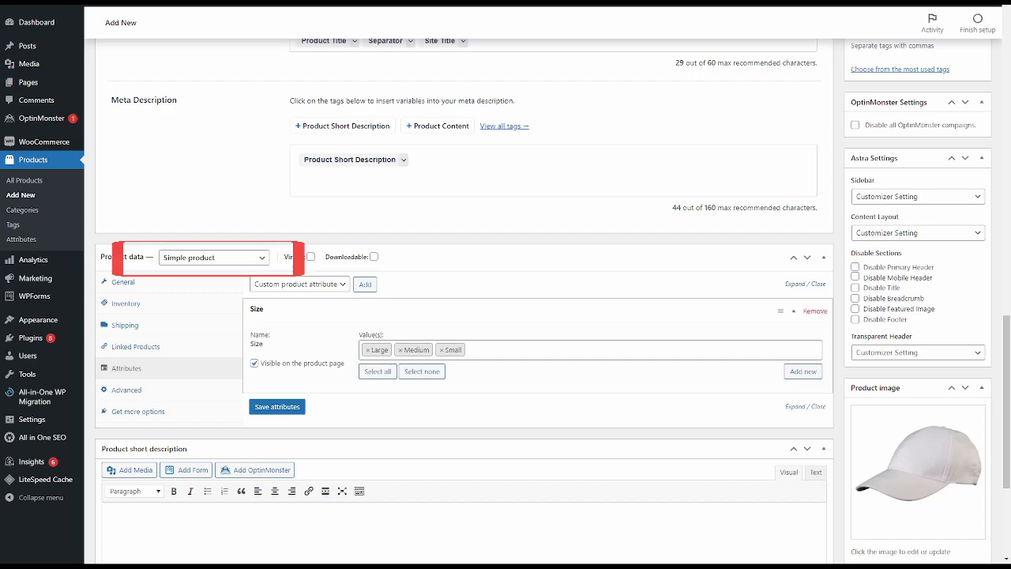
# - Change the product type to Variable product, mark the Size attribute as used for variations, and save the attributes
pyautogui.click(228, 259)
pyautogui.click(213, 316)
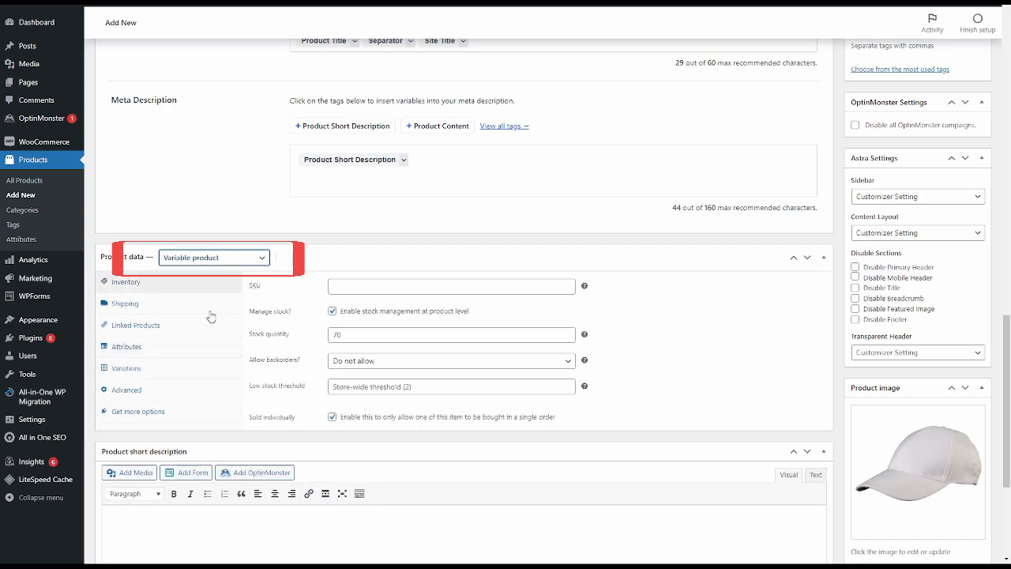
pyautogui.click(172, 351)
pyautogui.click(277, 410)
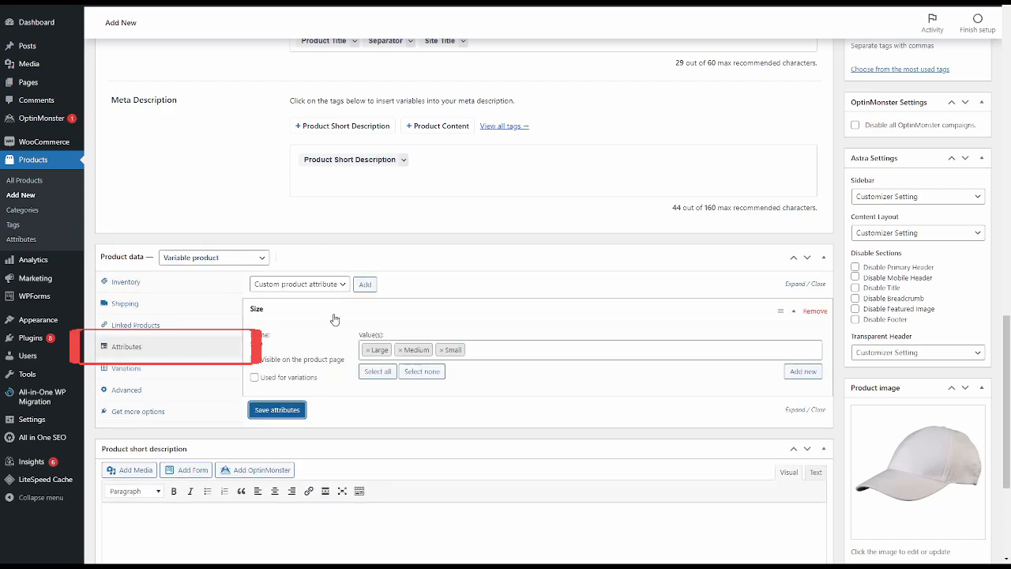
pyautogui.click(288, 382)
pyautogui.click(277, 409)
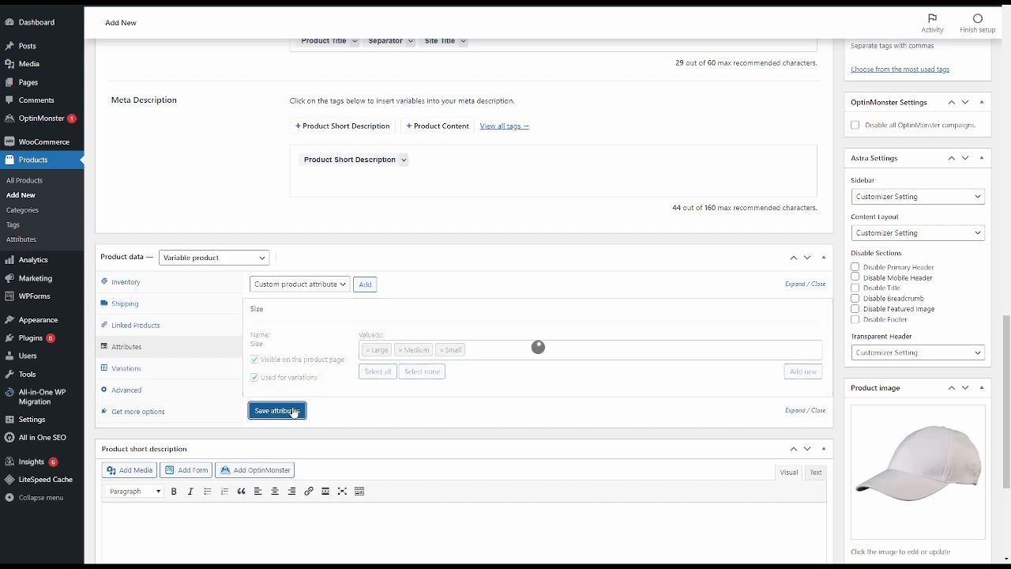
# - Create the product variations from all attributes
pyautogui.click(139, 370)
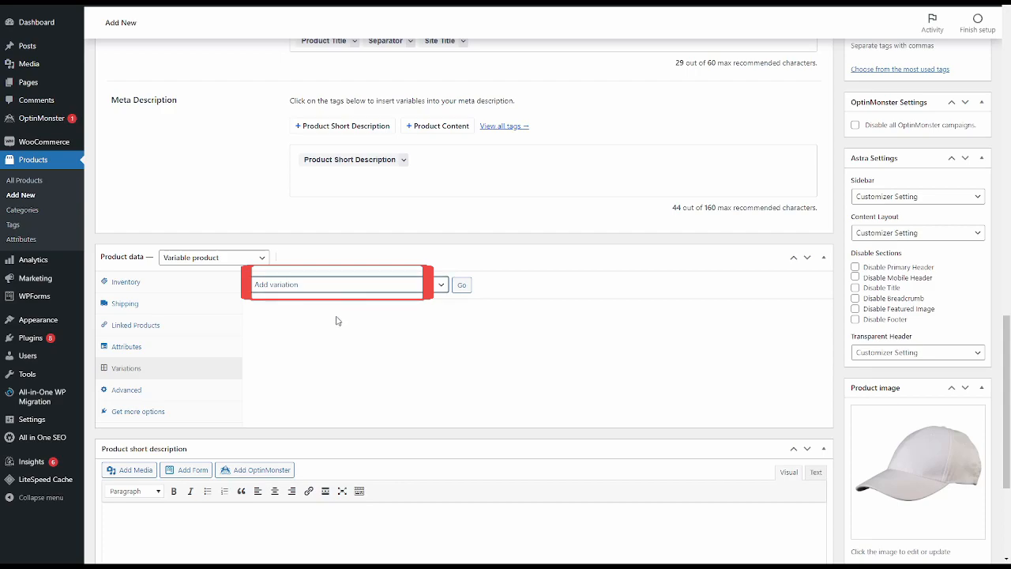
pyautogui.press('Down')
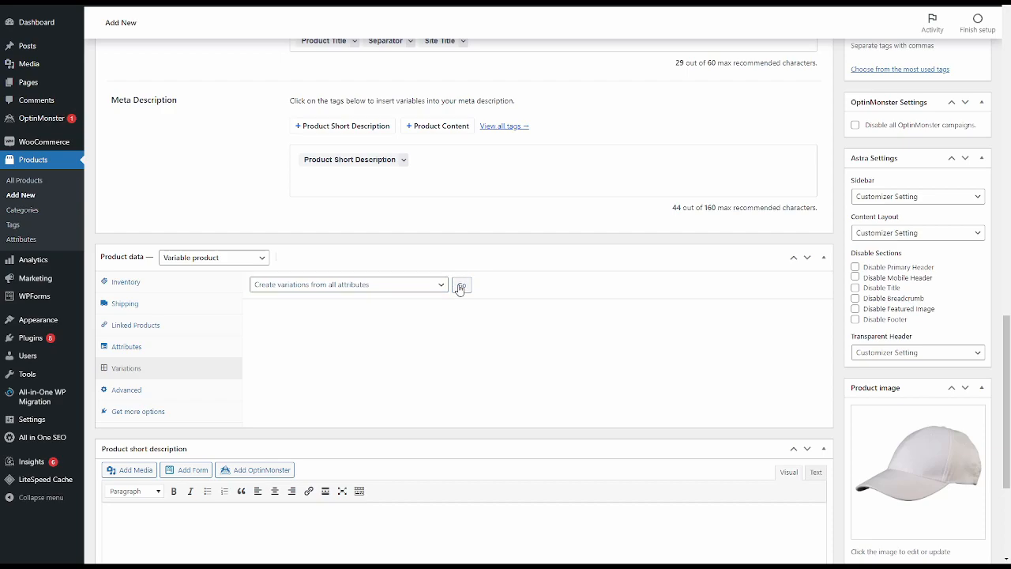
pyautogui.click(461, 286)
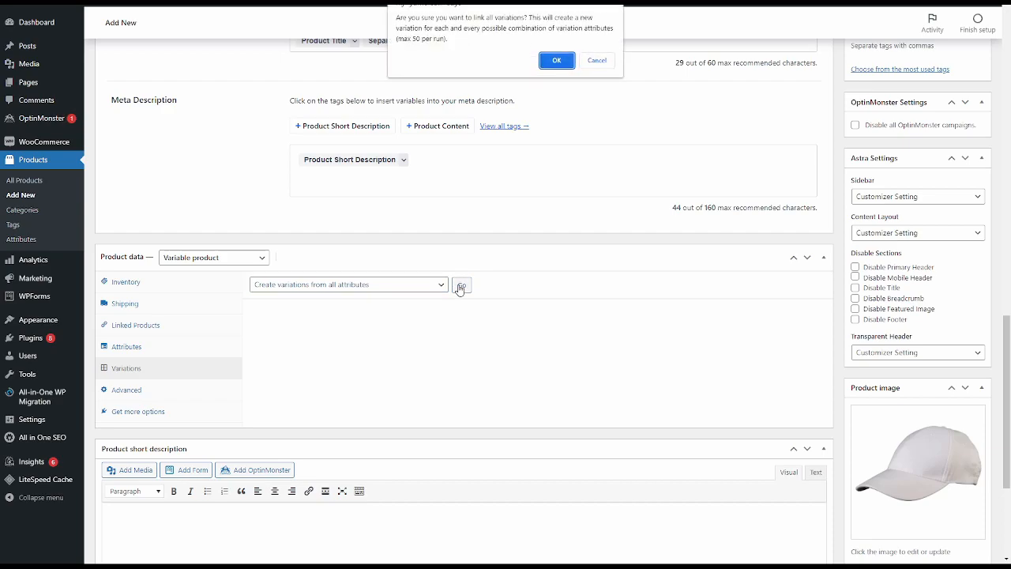
pyautogui.click(556, 62)
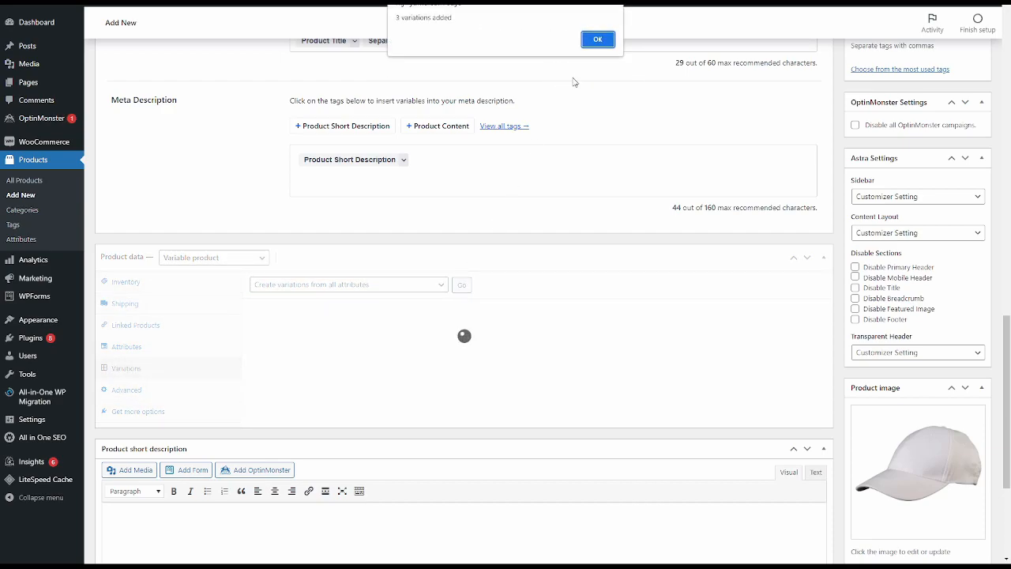
pyautogui.click(601, 38)
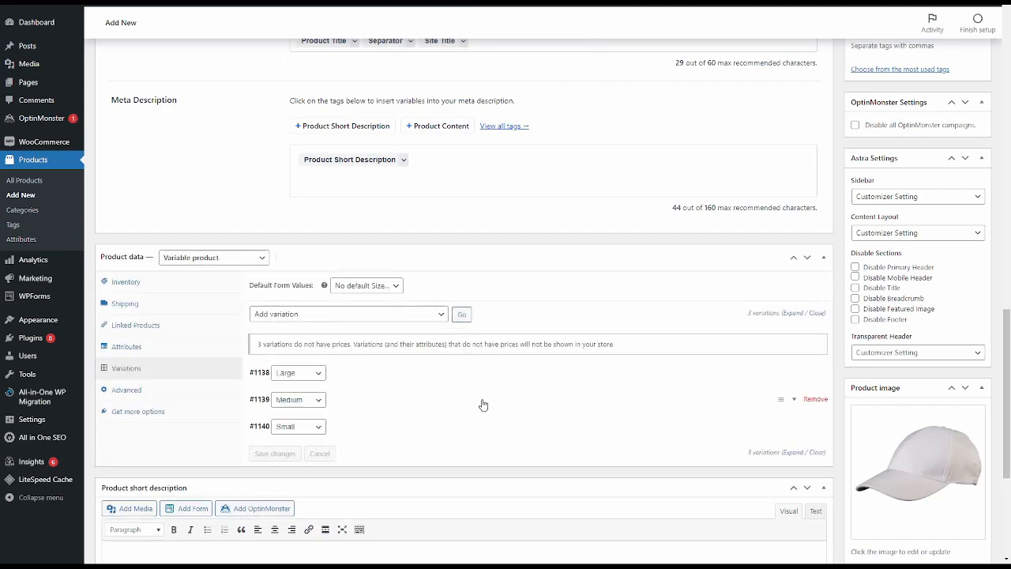
# - Set the regular price of the Small variation to 4 dollars
pyautogui.click(770, 429)
pyautogui.scroll(-3, 466, 419)
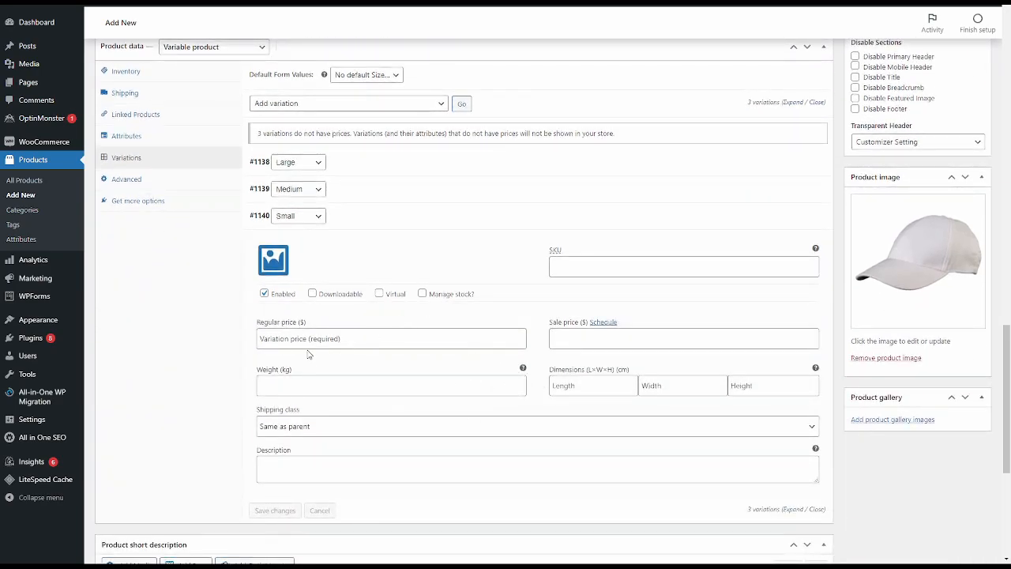
pyautogui.click(364, 341)
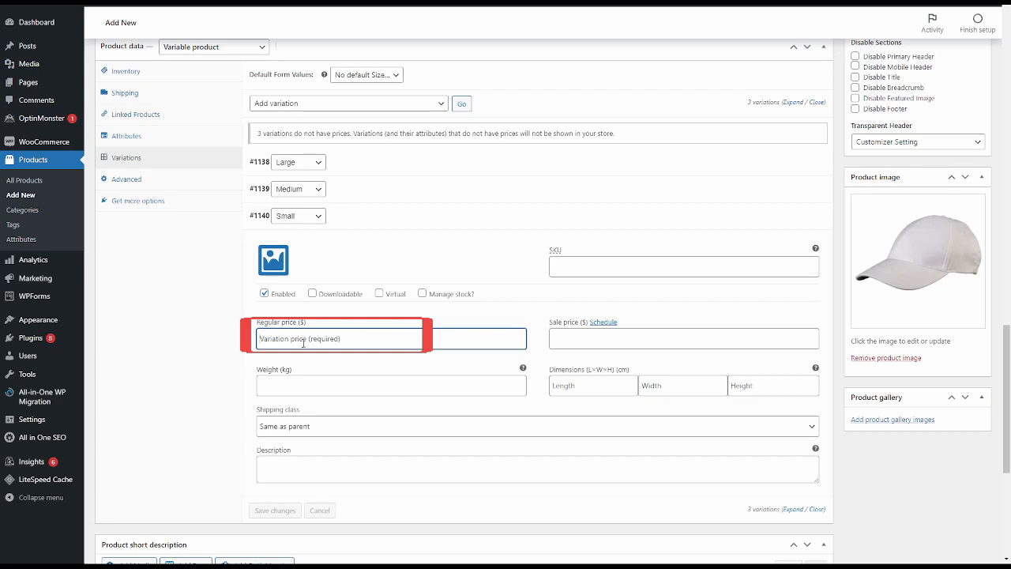
pyautogui.write('4')
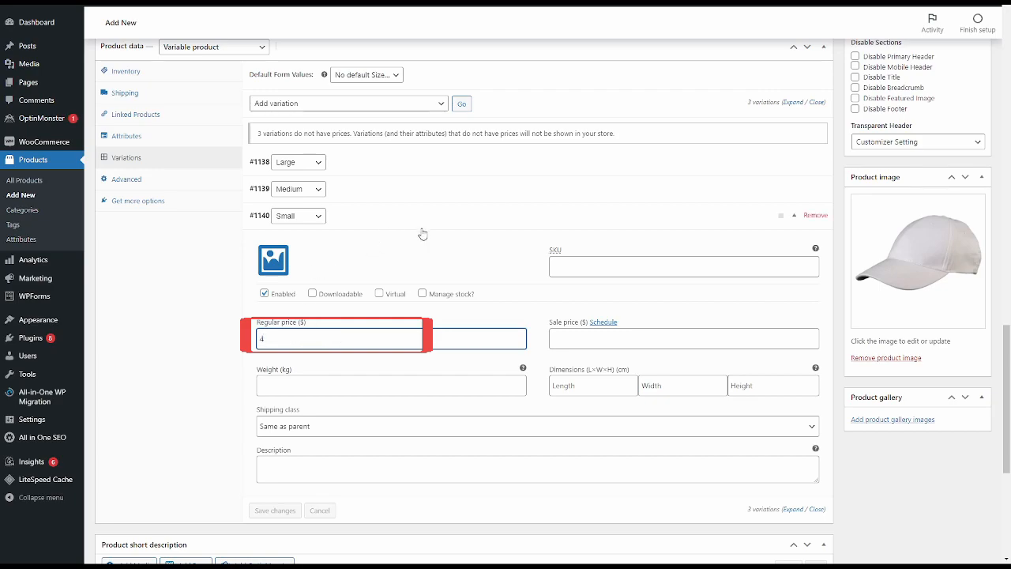
pyautogui.click(597, 210)
# - Set the regular price of the Medium variation to 5 dollars and of the Large variation to 6 dollars
pyautogui.click(431, 187)
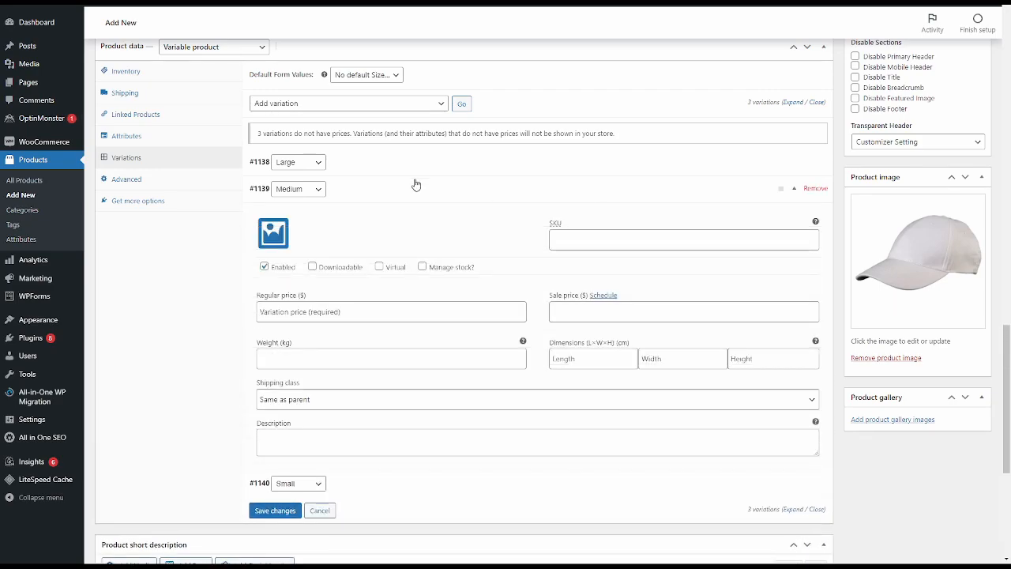
pyautogui.write('5')
pyautogui.click(369, 182)
pyautogui.click(375, 162)
pyautogui.click(398, 284)
pyautogui.write('6')
pyautogui.click(461, 263)
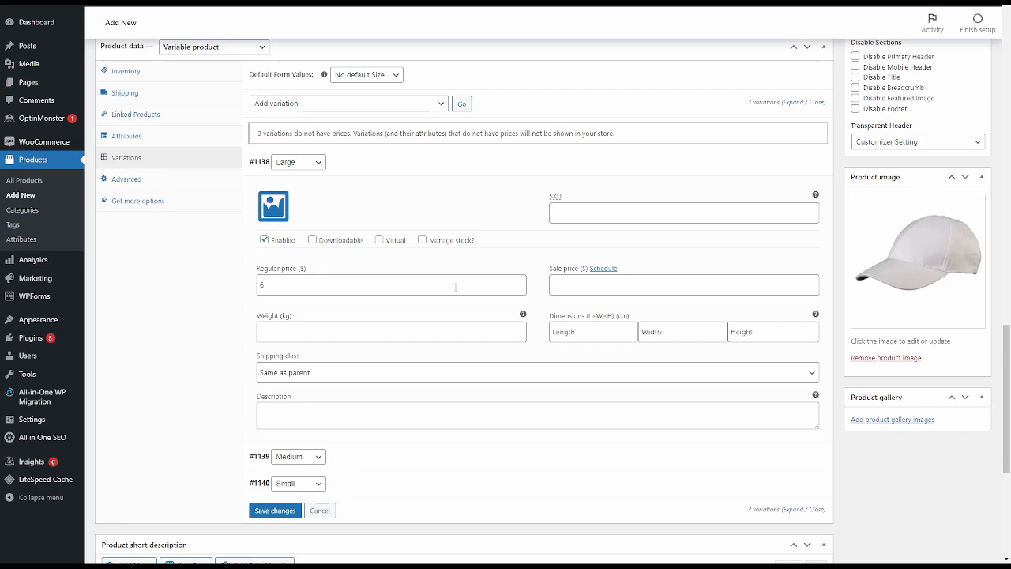
# - Keep the Large variation's shipping class as Same as parent with no description, and save the variation changes
pyautogui.click(283, 332)
pyautogui.click(317, 375)
pyautogui.click(317, 375)
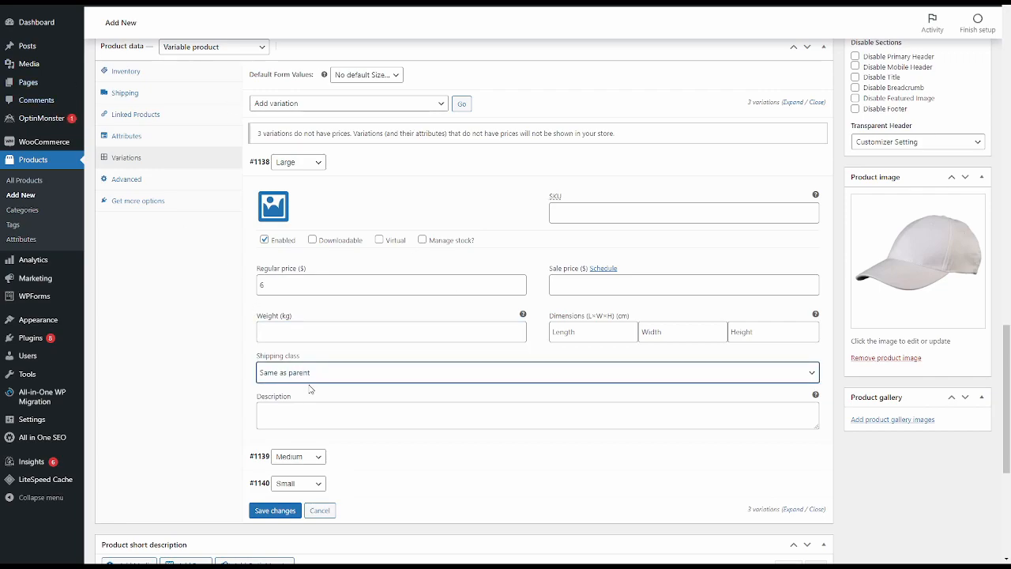
pyautogui.click(321, 409)
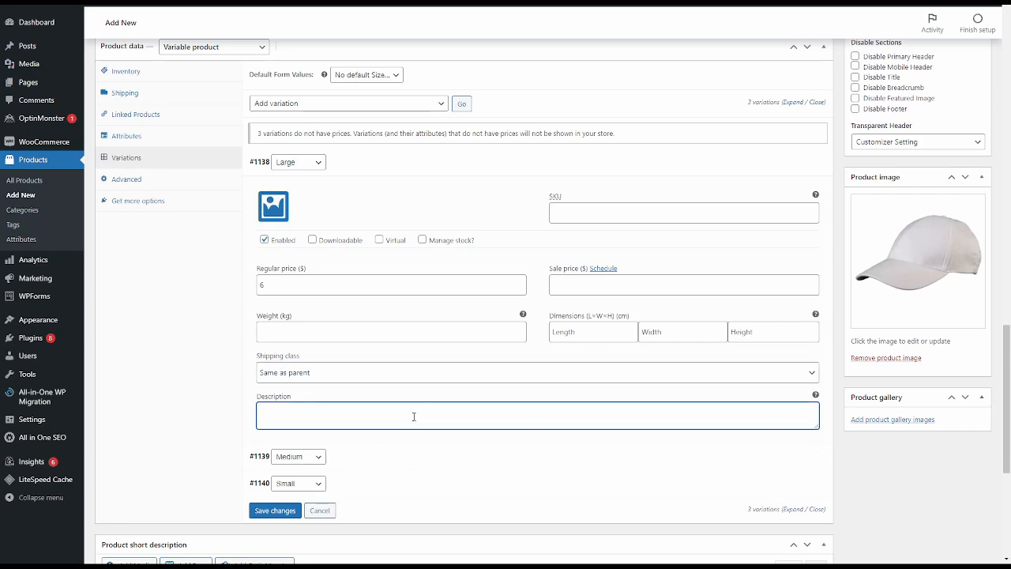
pyautogui.click(274, 511)
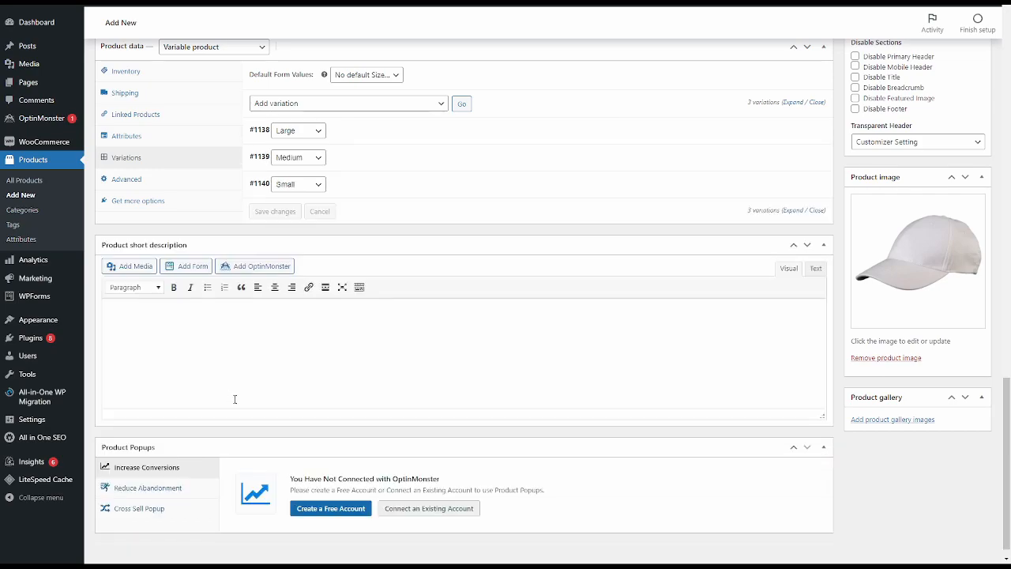